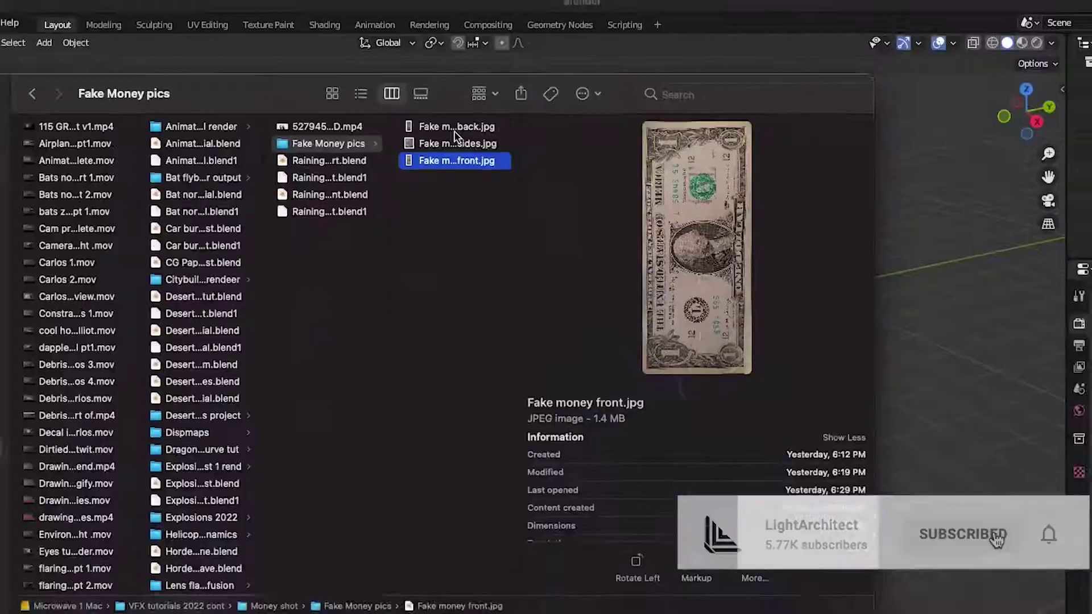
Import Fake money front.jpg from the Fake Money pics folder into the scene as an image plane
left_click(458, 131)
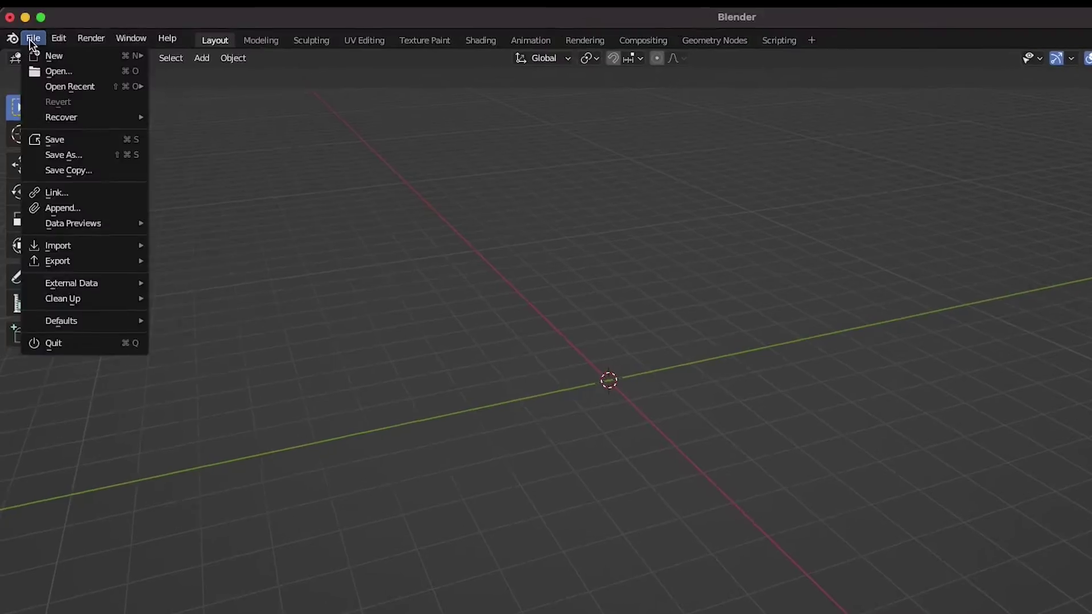
mouse_move(58, 245)
left_click(286, 502)
left_click(478, 314)
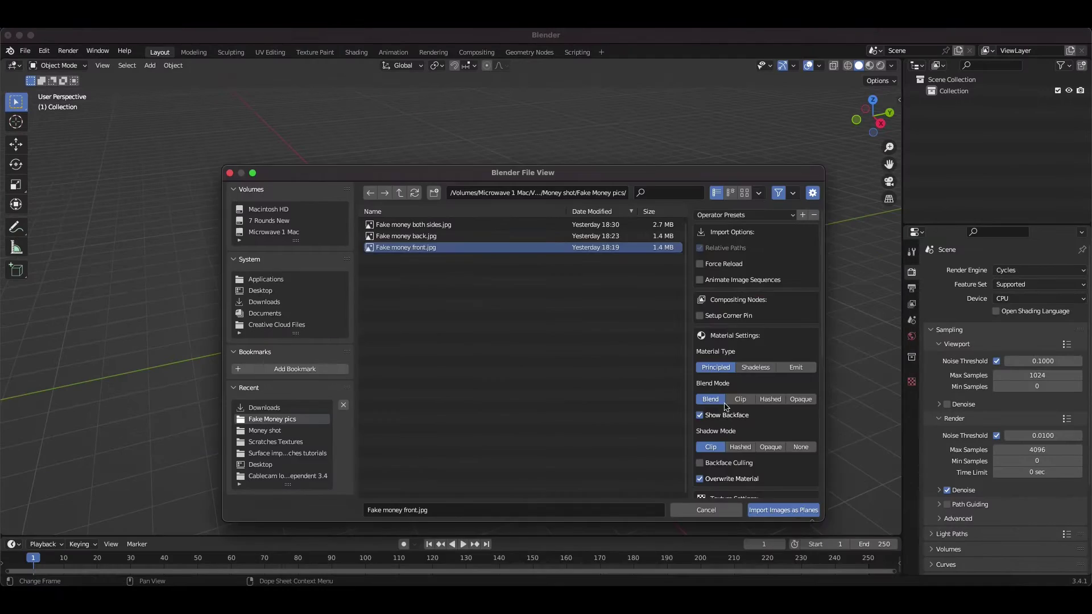
left_click(783, 510)
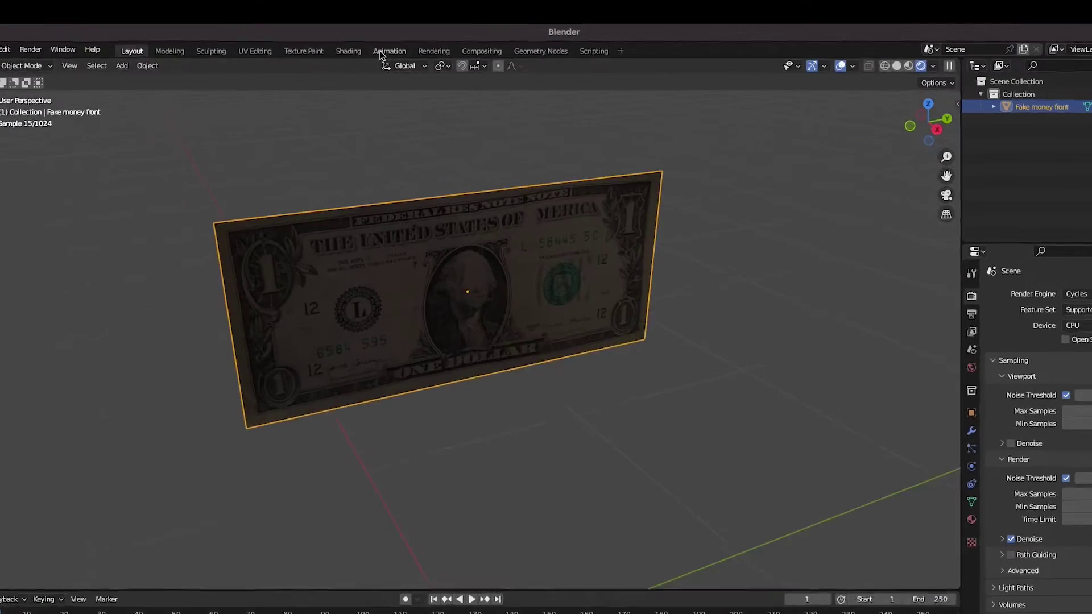
Duplicate the bill material's image texture and Principled BSDF nodes, and load Fake money back.jpg into the copied texture
left_click(354, 52)
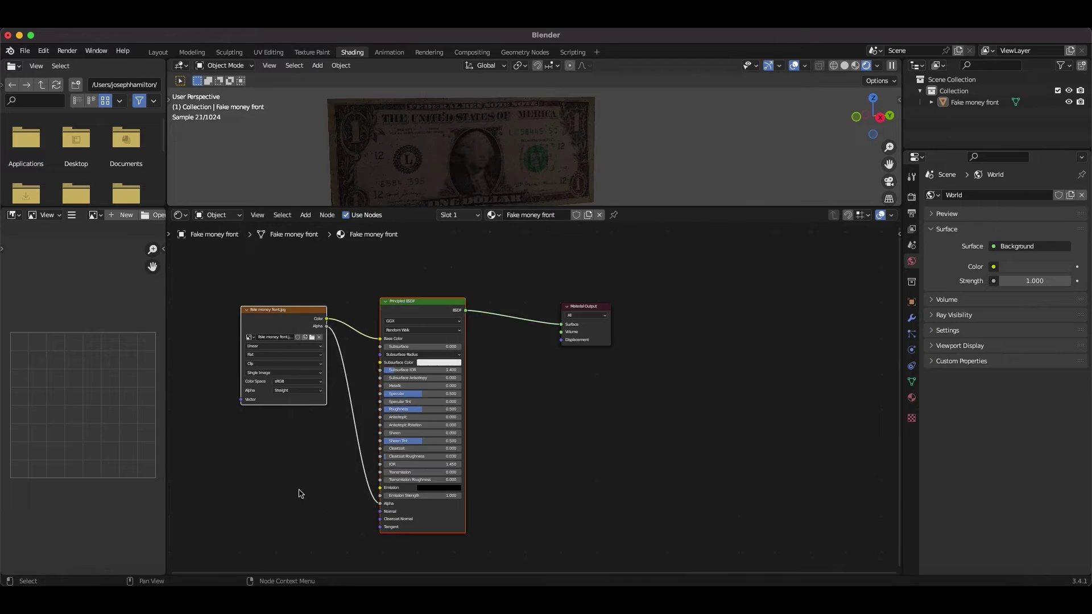
scroll(300, 493, "down", 1)
key("shift+d")
left_click(261, 275)
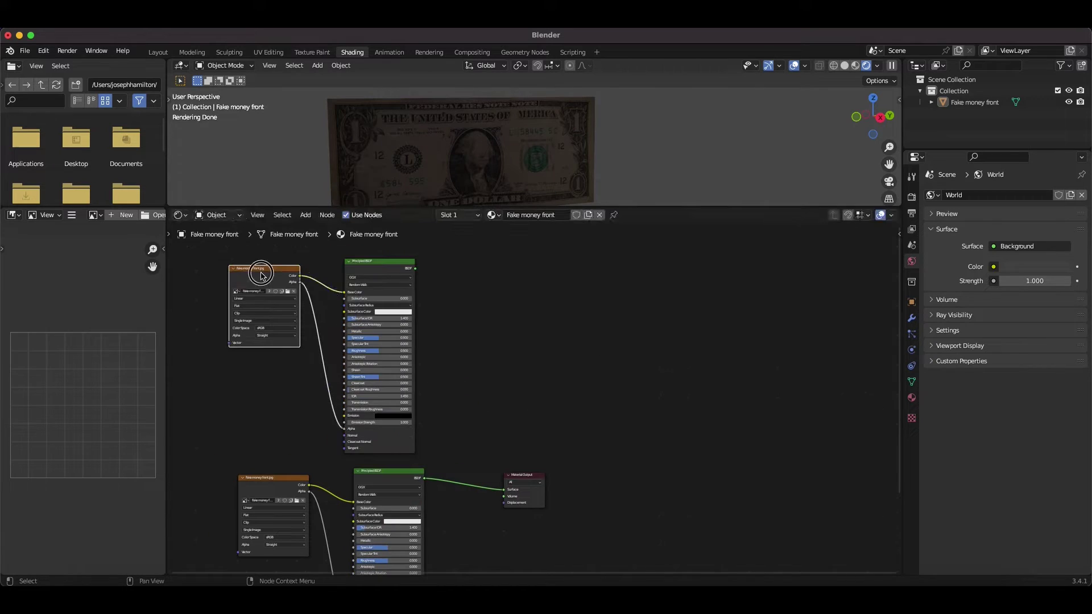
left_click(257, 326)
scroll(257, 326, "up", 2)
left_click(356, 349)
left_click(472, 300)
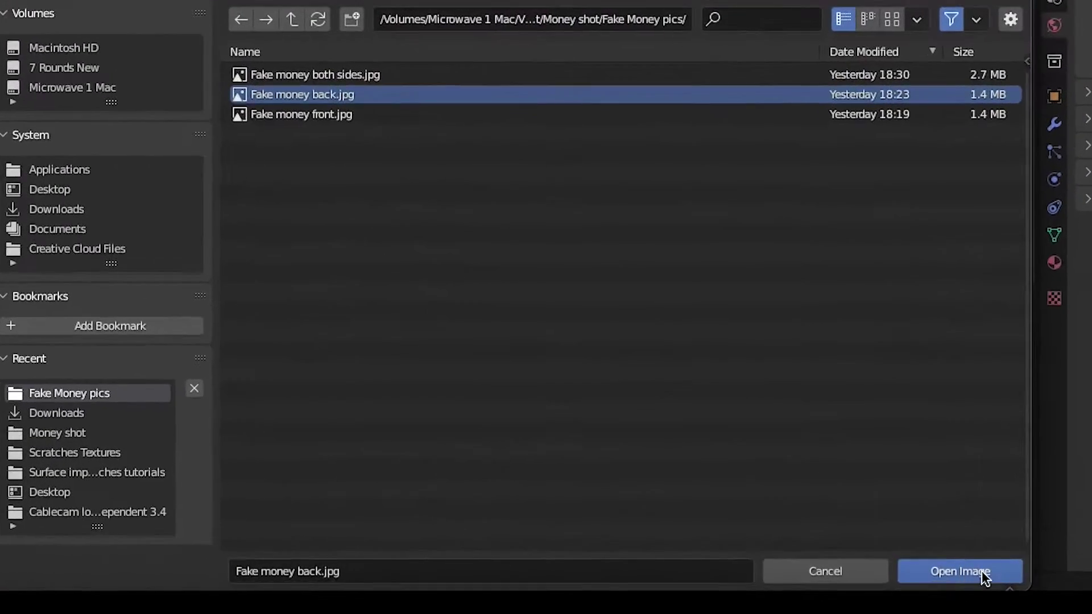
left_click(935, 580)
Insert a Mix Shader before the material output and feed it the back-image shader first and the front-image shader second
left_click_drag(575, 467, 688, 432)
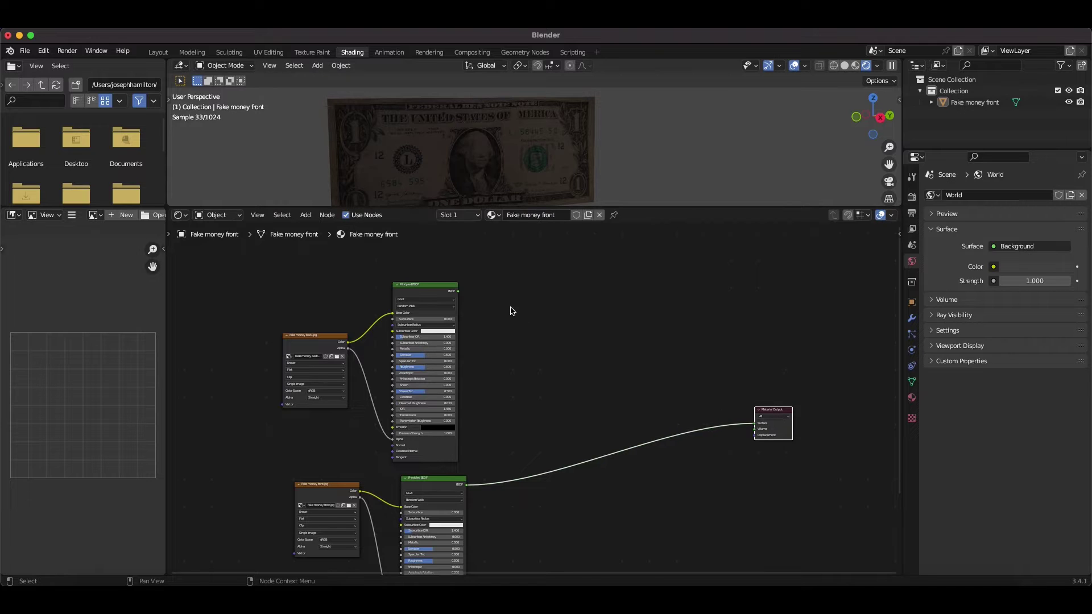
key("shift+a")
mouse_move(487, 425)
left_click(585, 305)
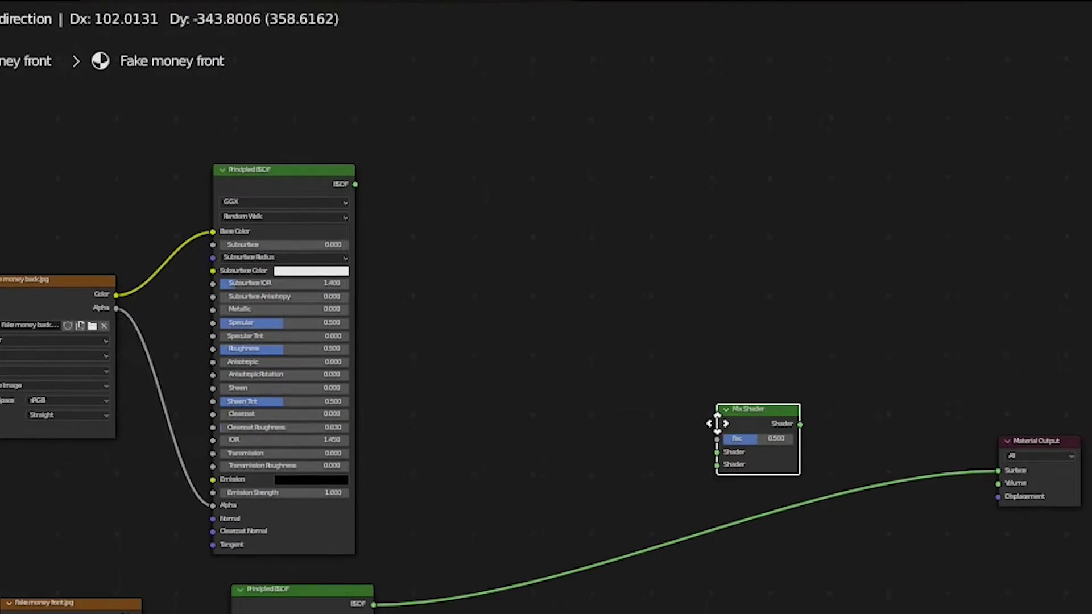
left_click(718, 499)
left_click_drag(355, 184, 715, 526)
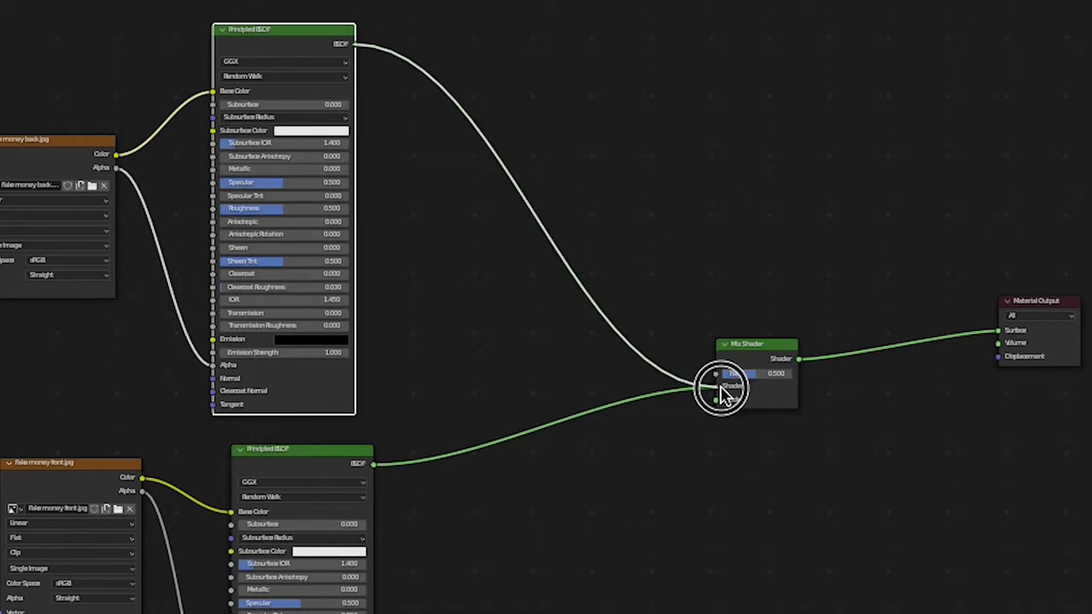
Add a Geometry node, connect its Backfacing output to the Mix Shader's factor, and rotate the bill about the Y axis
key("shift+a")
type("geo")
key("Return")
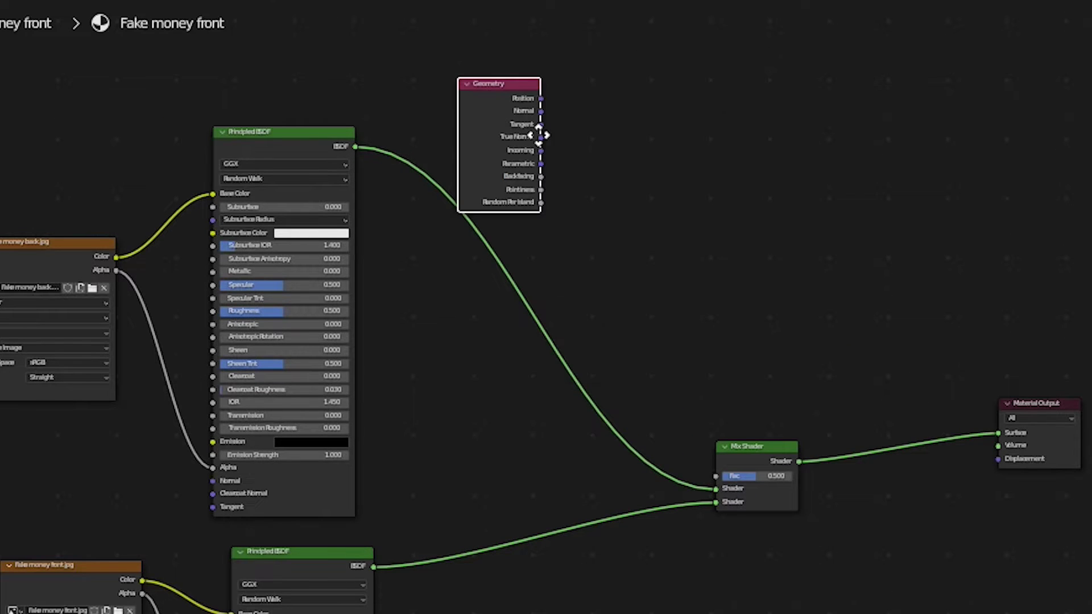
left_click(538, 96)
left_click_drag(543, 262, 673, 466)
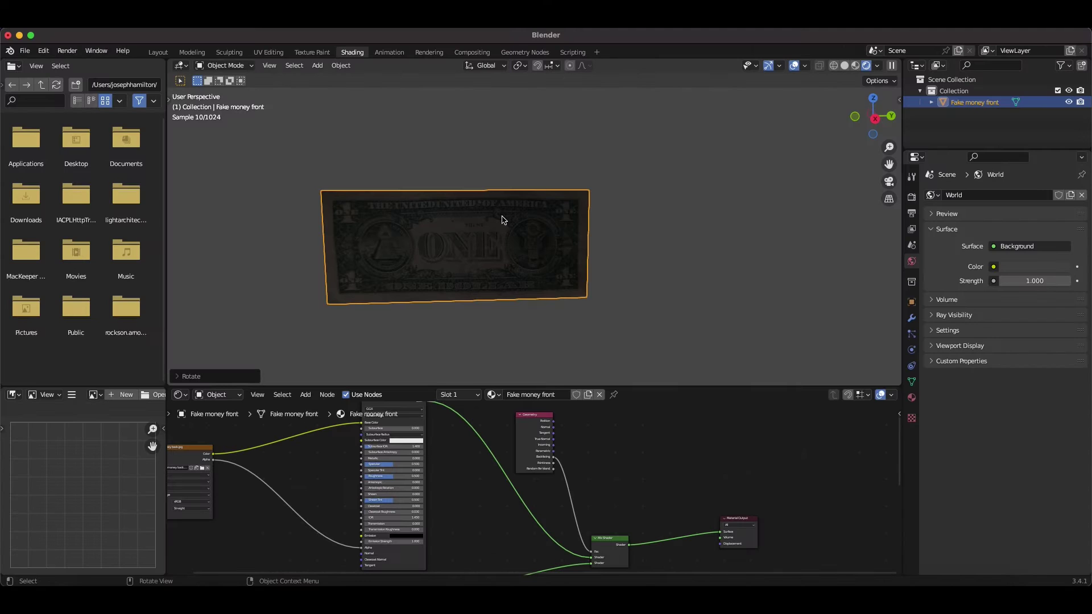
key("r")
key("y")
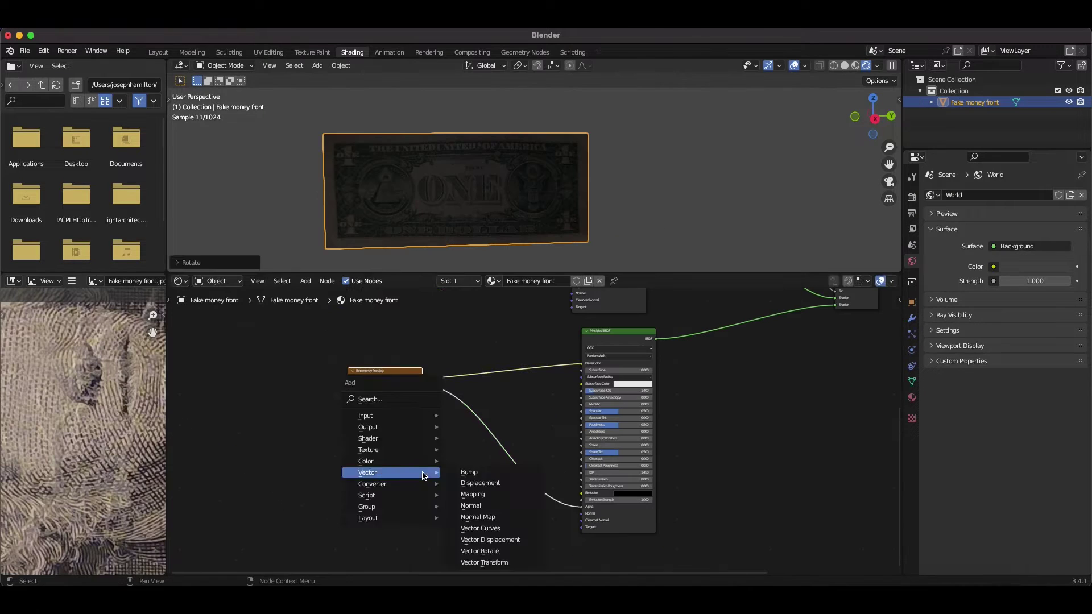
Add a Bump node fed by the front bill texture's Color output, and add a matching one near the back texture
left_click(480, 476)
left_click(507, 519)
left_click_drag(423, 378, 496, 525)
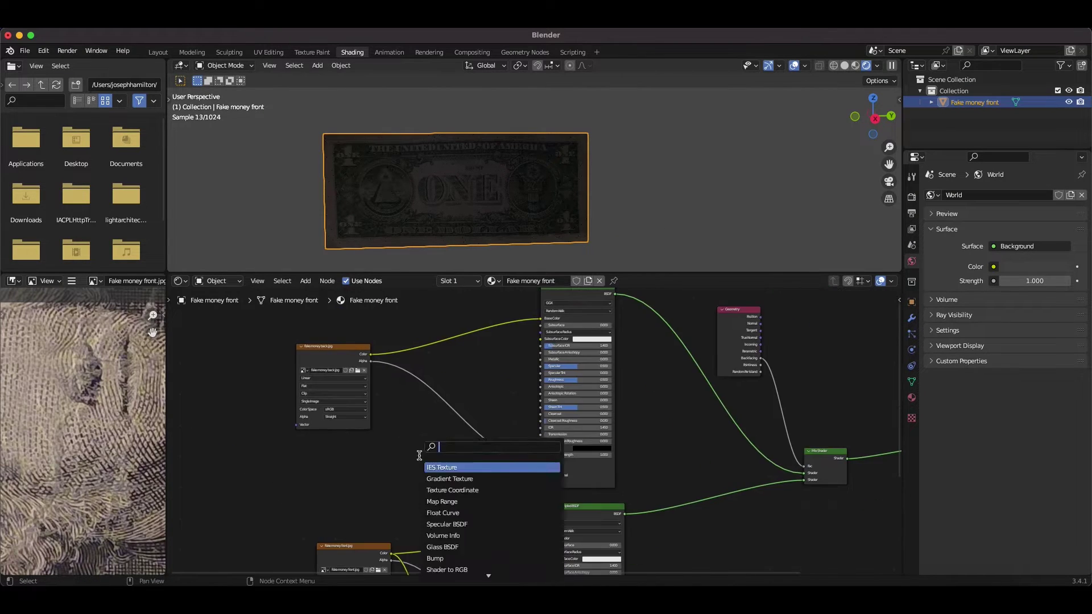
left_click(488, 463)
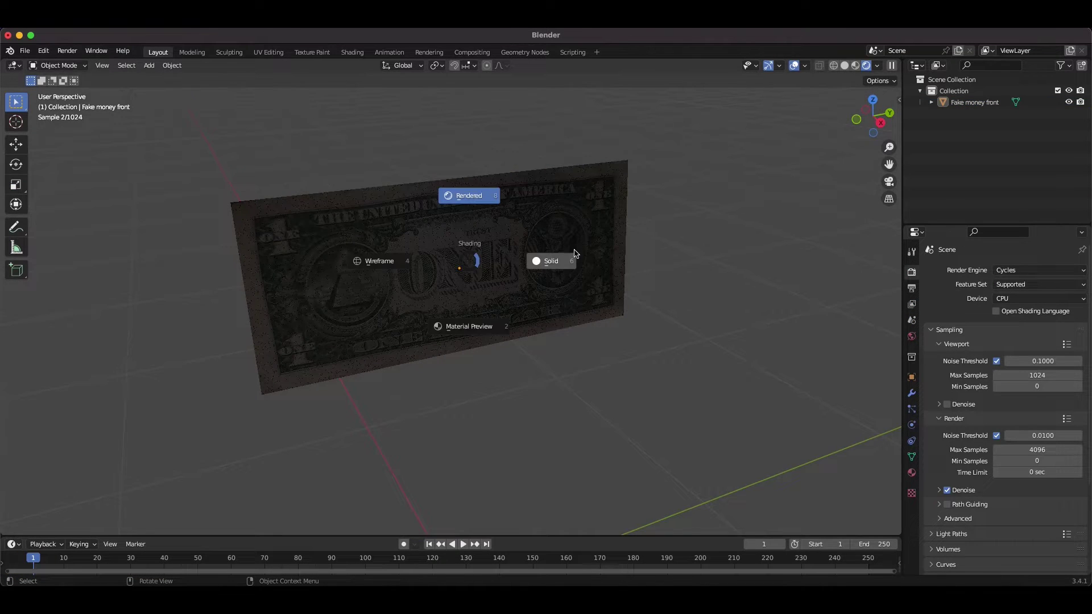
Switch the view to Solid shading and subdivide the bill's mesh in Edit Mode with 10 cuts
left_click(550, 261)
left_click(57, 66)
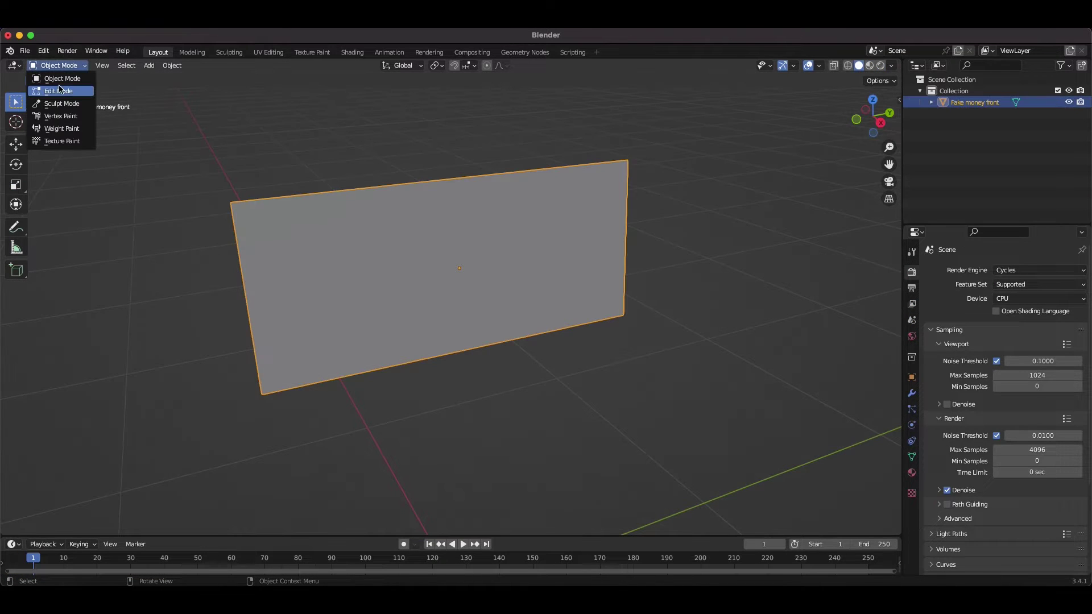
left_click(58, 92)
scroll(639, 149, "down", 3)
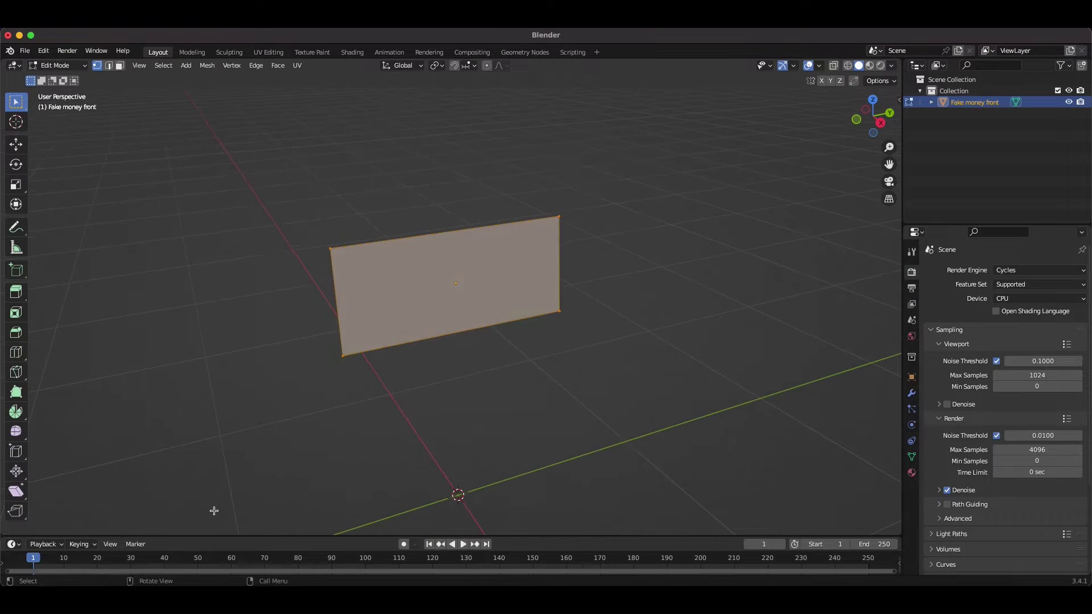
left_click(280, 65)
left_click(295, 138)
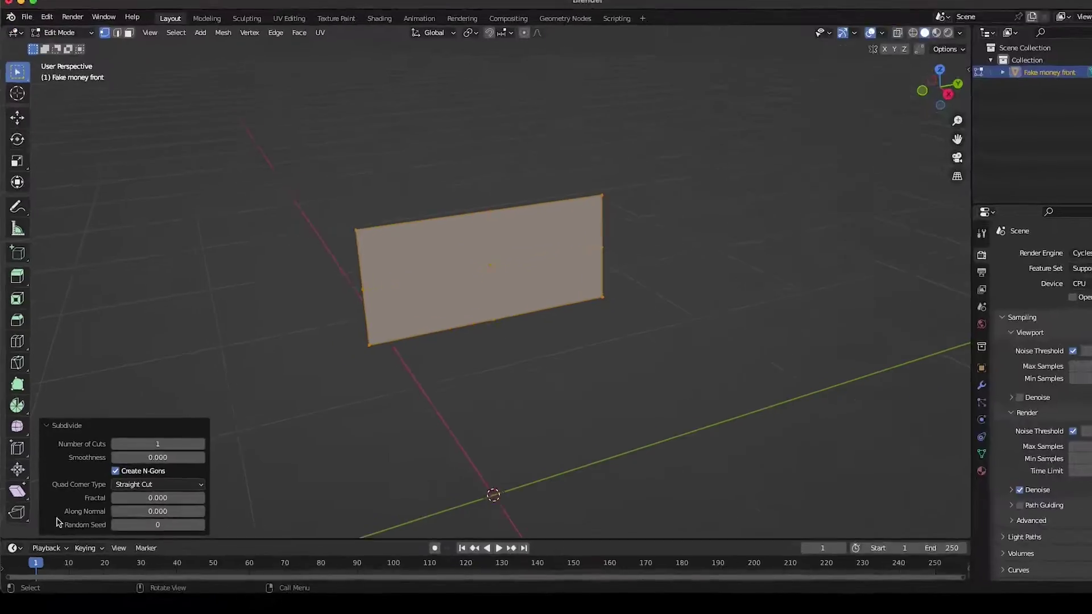
left_click(158, 443)
type("10")
key("Return")
Add a Subdivision Surface modifier to the bill, using the Simple type
left_click(980, 385)
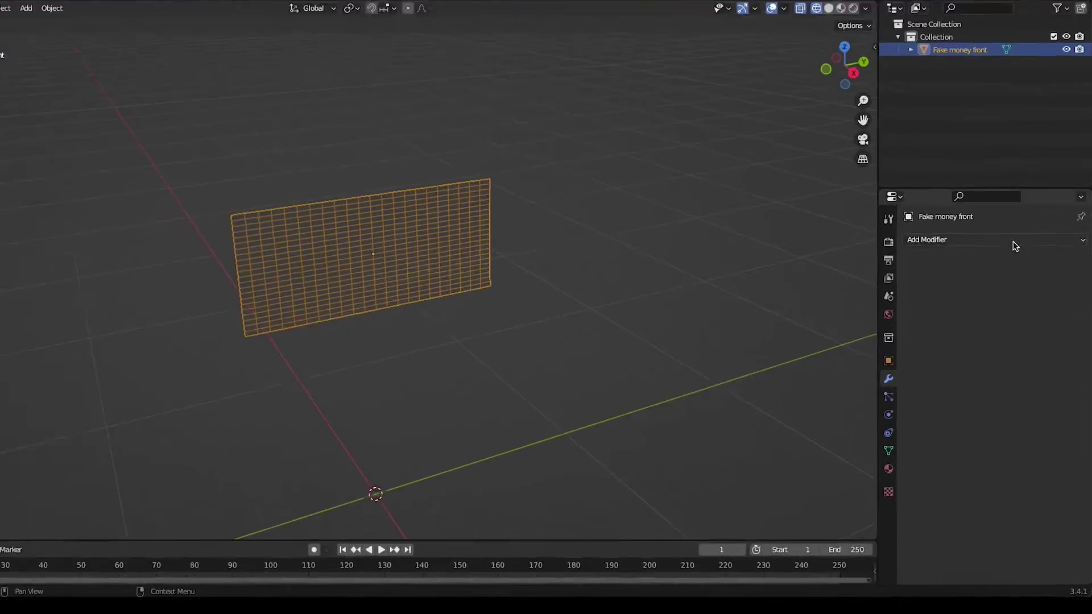
left_click(1074, 253)
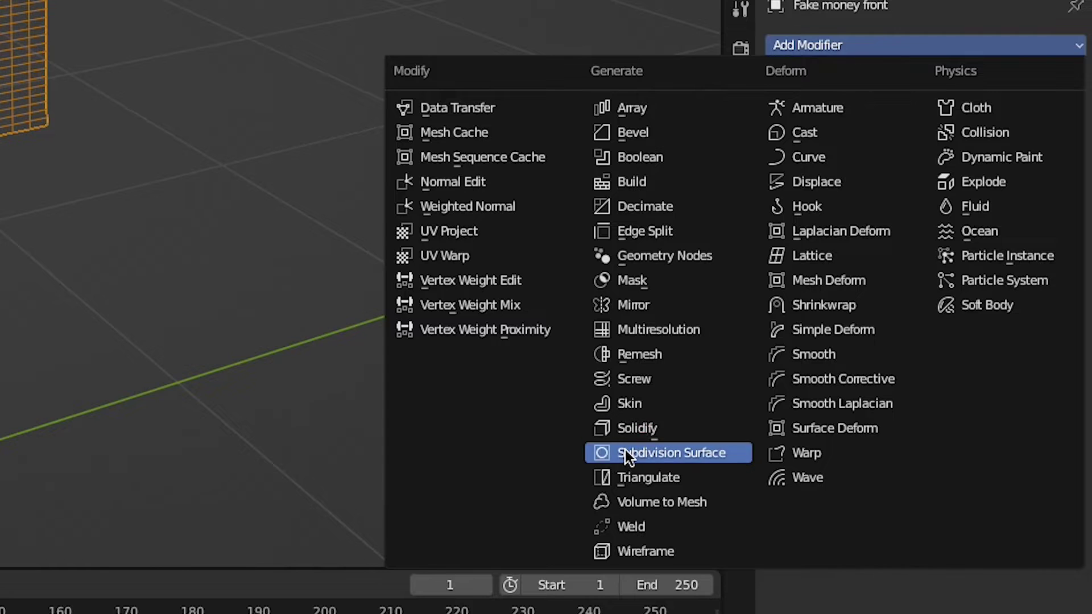
left_click(749, 465)
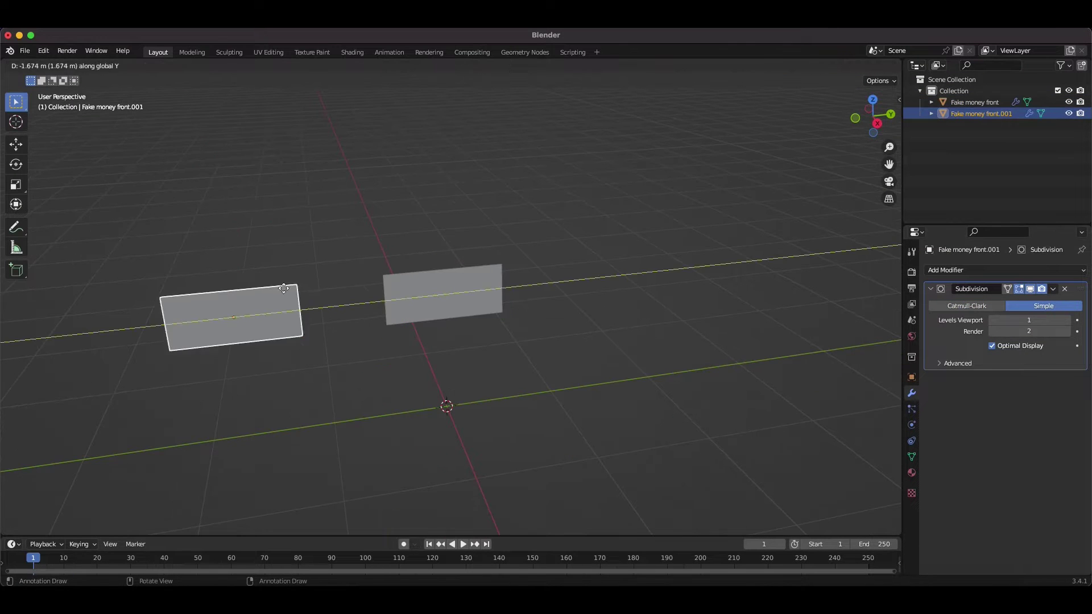
Duplicate the bill three times along the Y axis to form a spaced row of four bills
left_click(510, 287)
key("shift+d")
left_click(443, 334)
key("shift+d")
key("y")
key("y")
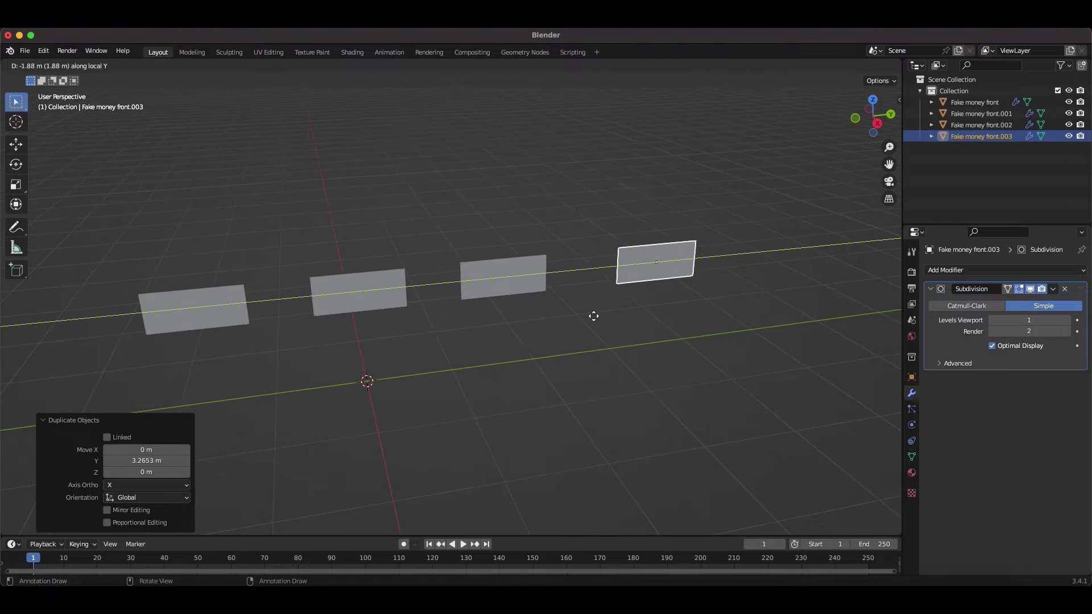
left_click(592, 316)
Enter Edit Mode on the first duplicated bill, select one face near its middle, and add a vertex group named Pinned
middle_click_drag(493, 344, 504, 239)
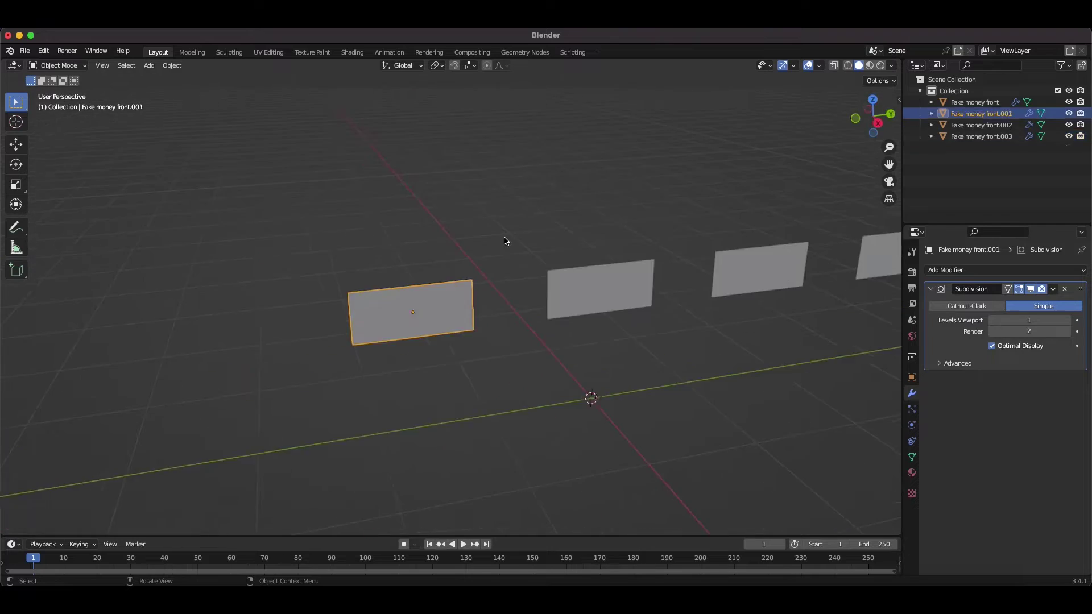
left_click(56, 66)
left_click(55, 91)
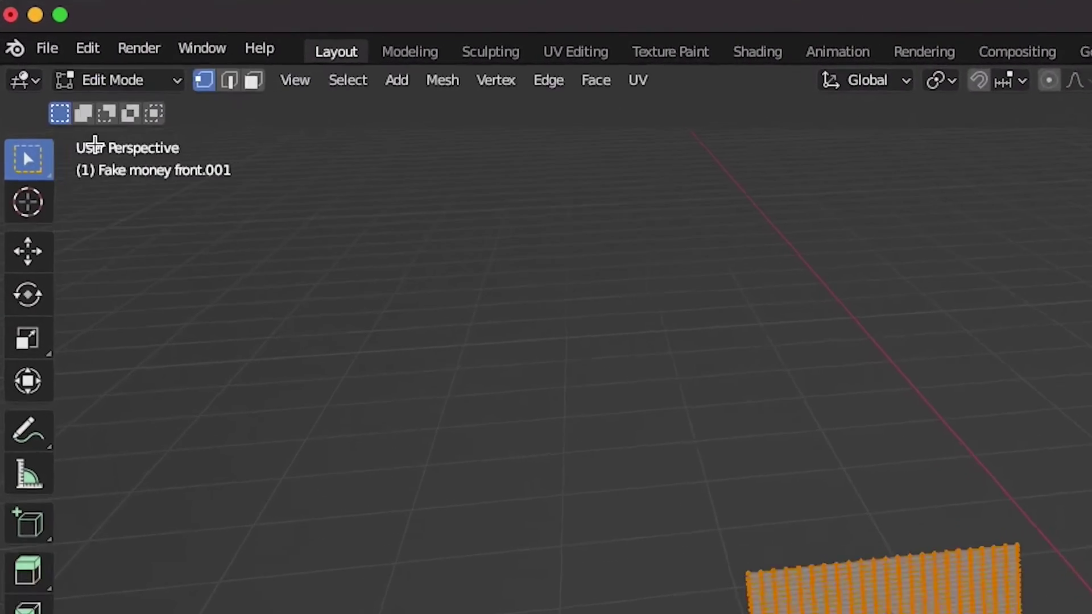
key("alt+a")
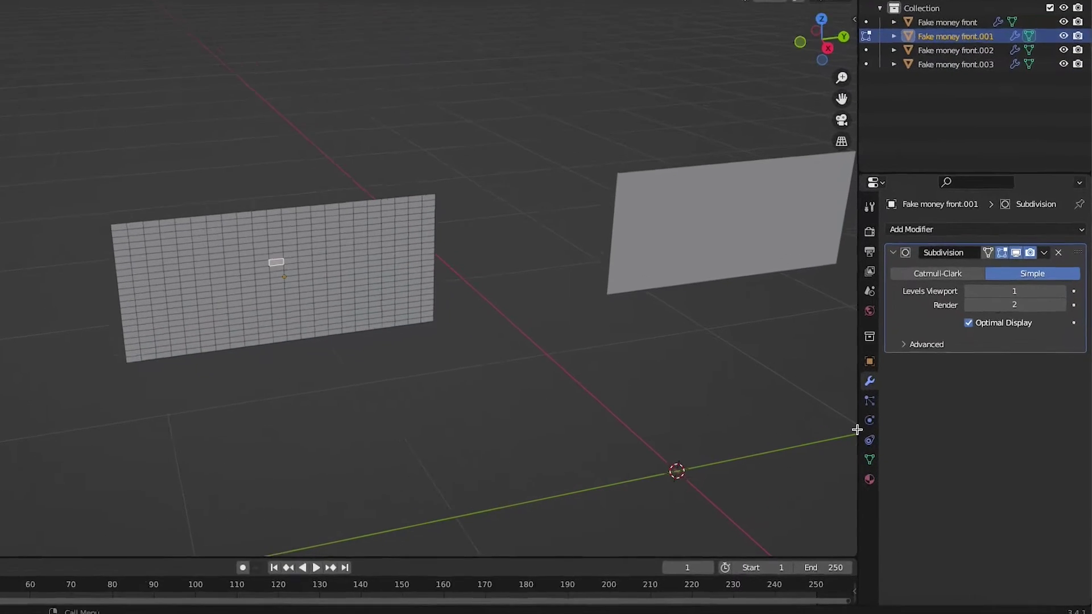
left_click(912, 457)
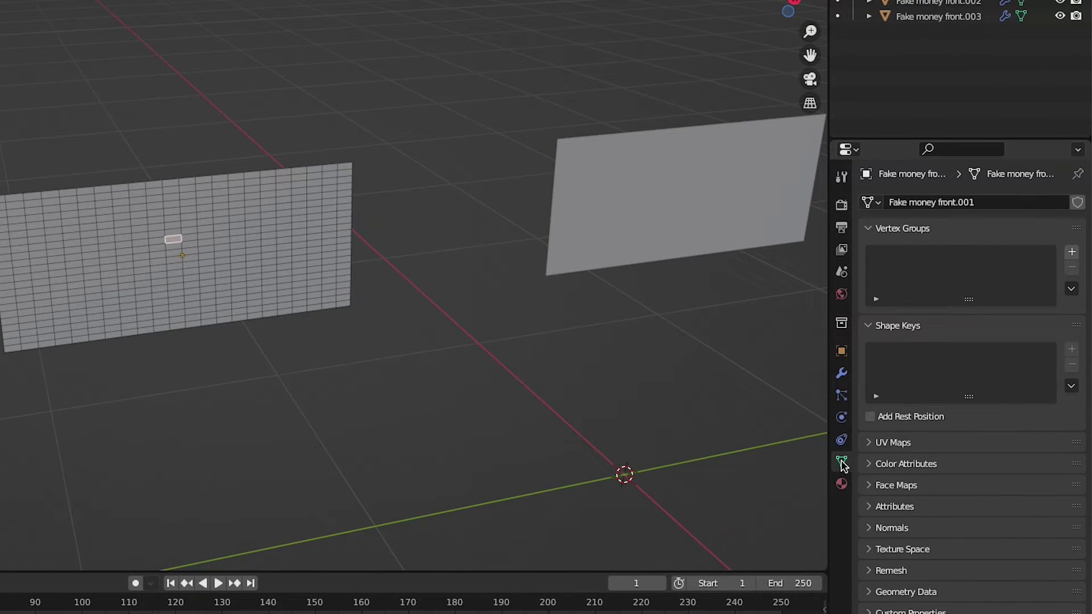
left_click(1073, 253)
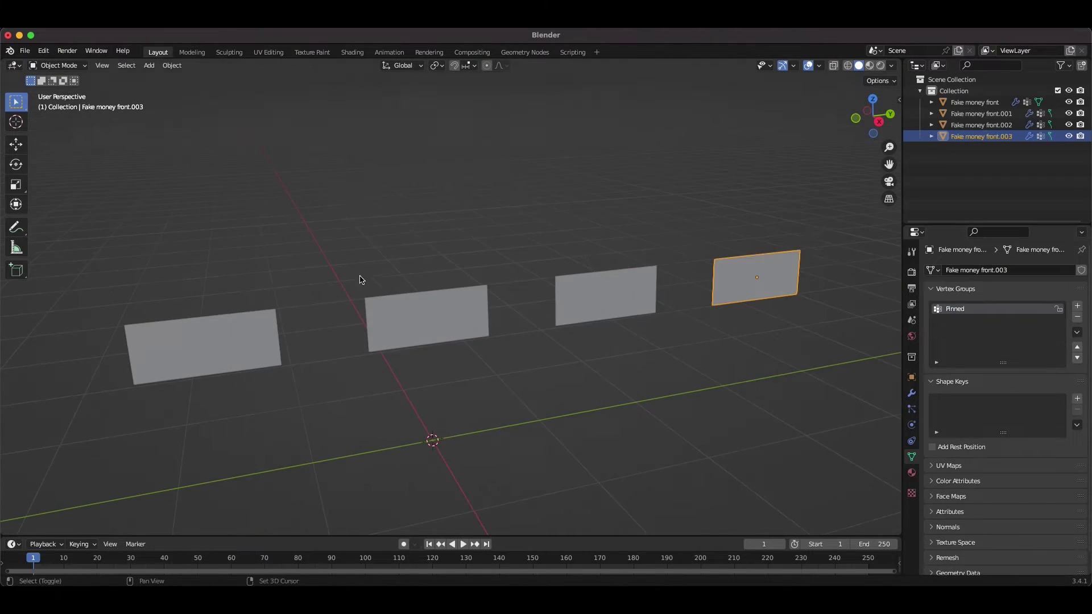
Select all four bills and apply all their transforms
left_click_drag(808, 228, 186, 384)
key("ctrl+a")
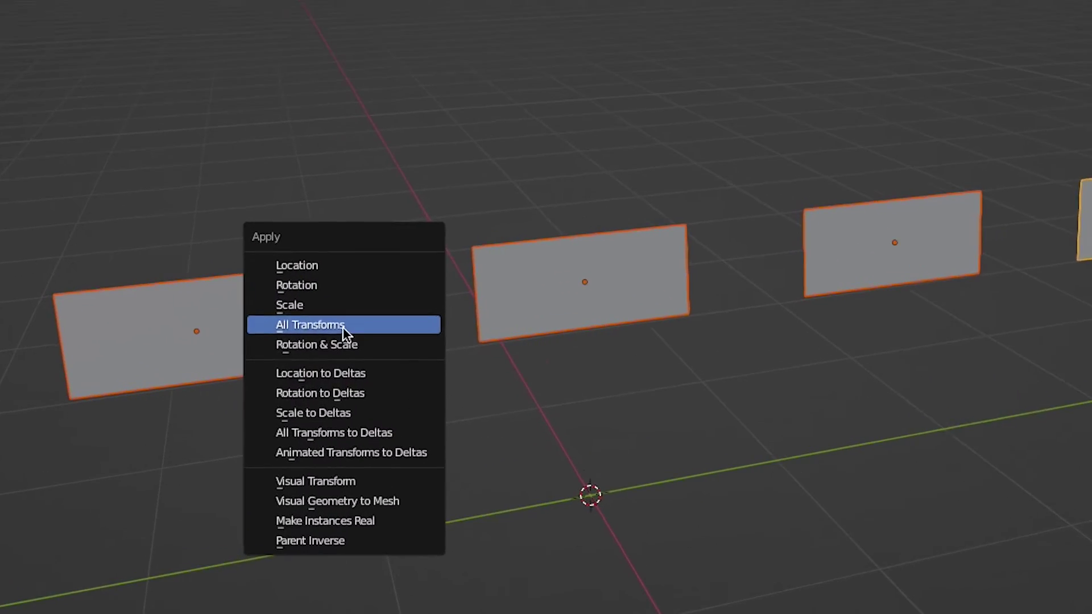
left_click(298, 341)
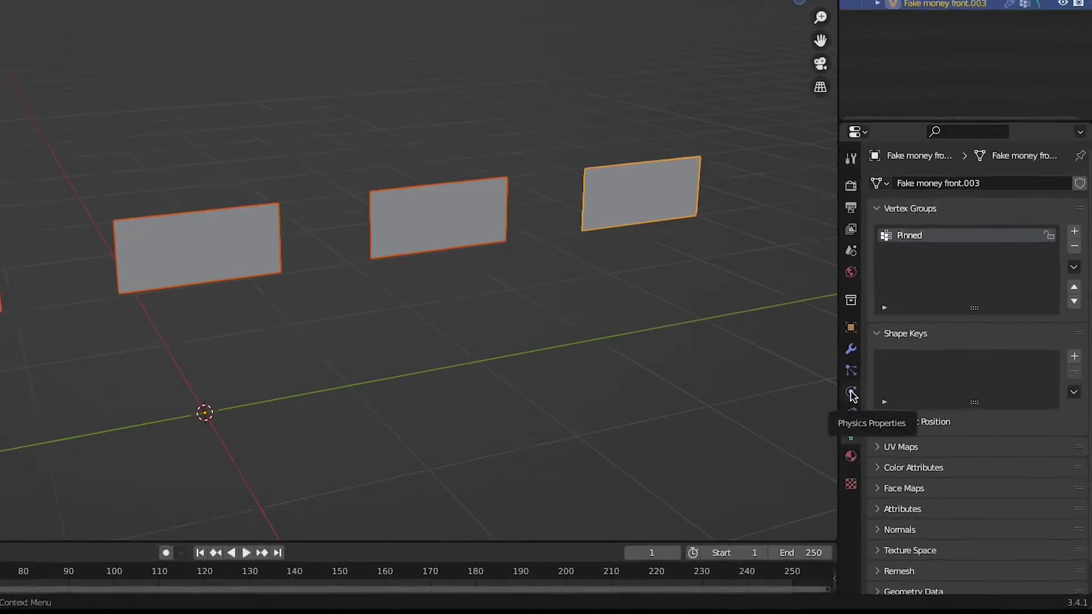
Enable Cloth physics on the bill and set its Pin Group to Pinned
left_click(851, 394)
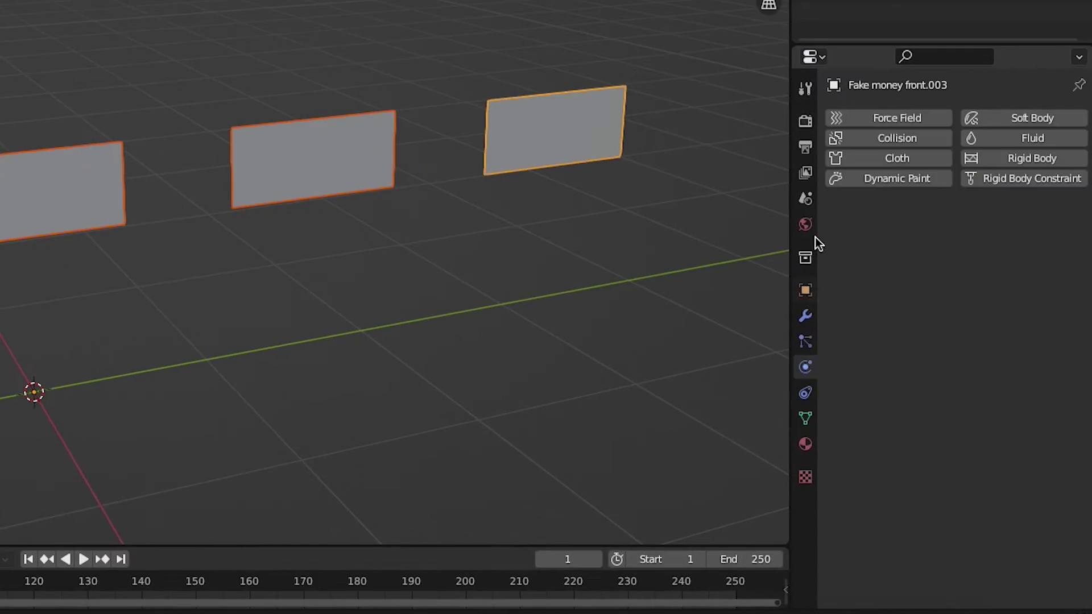
left_click(919, 161)
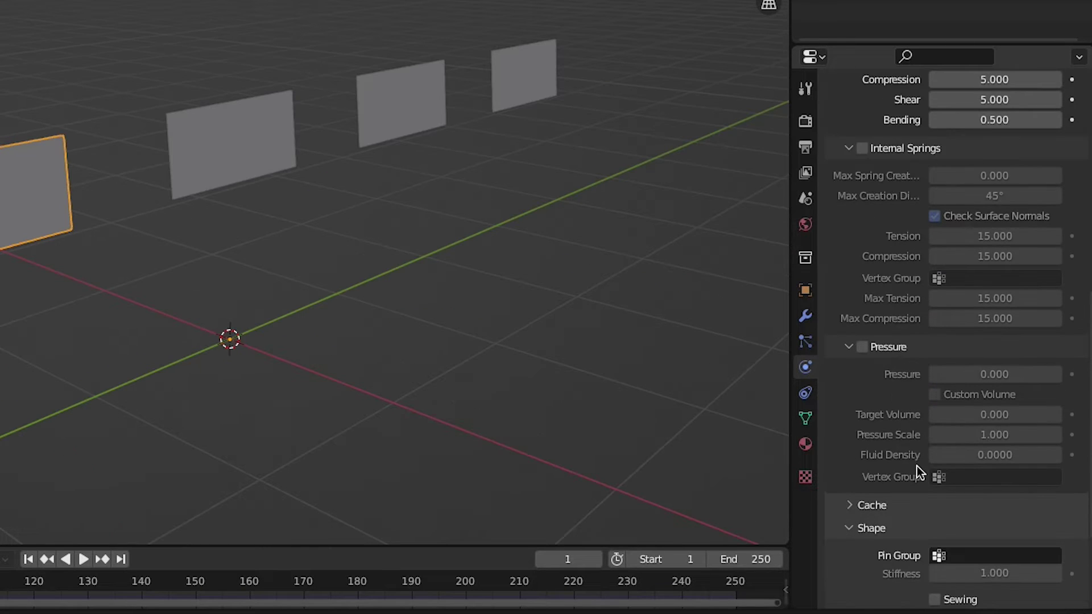
scroll(919, 472, "down", 5)
left_click(958, 415)
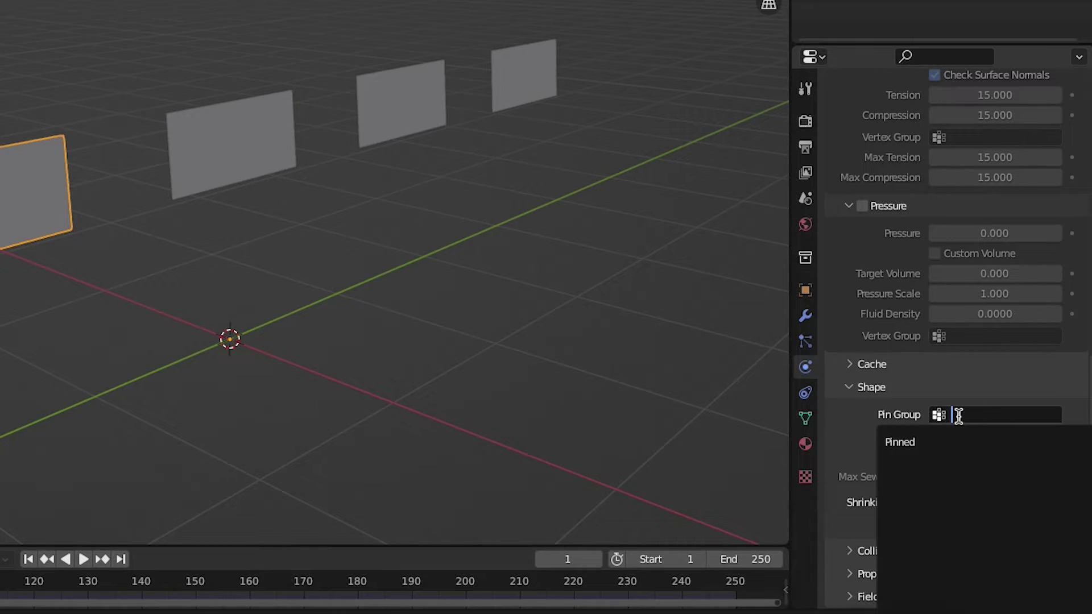
left_click(981, 442)
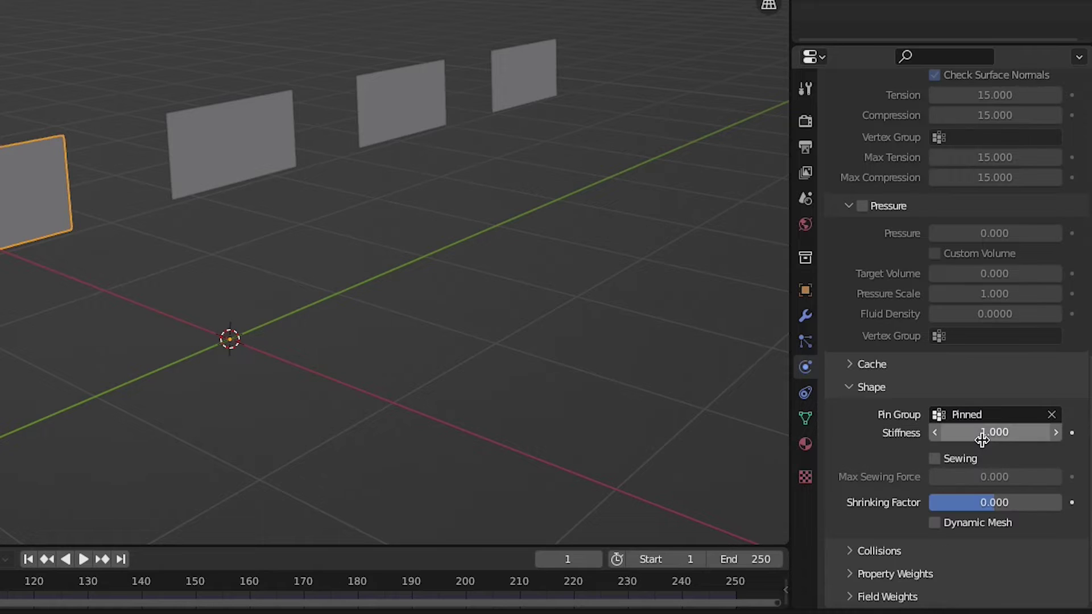
With all four bills selected, apply the Cotton preset to the cloth settings
left_click(736, 230)
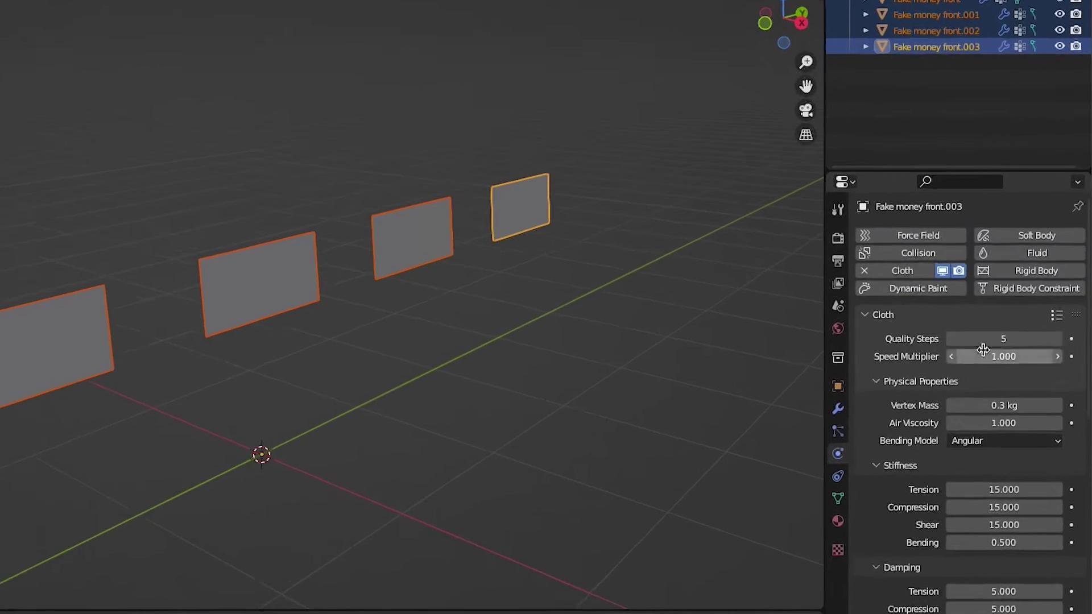
left_click(1051, 317)
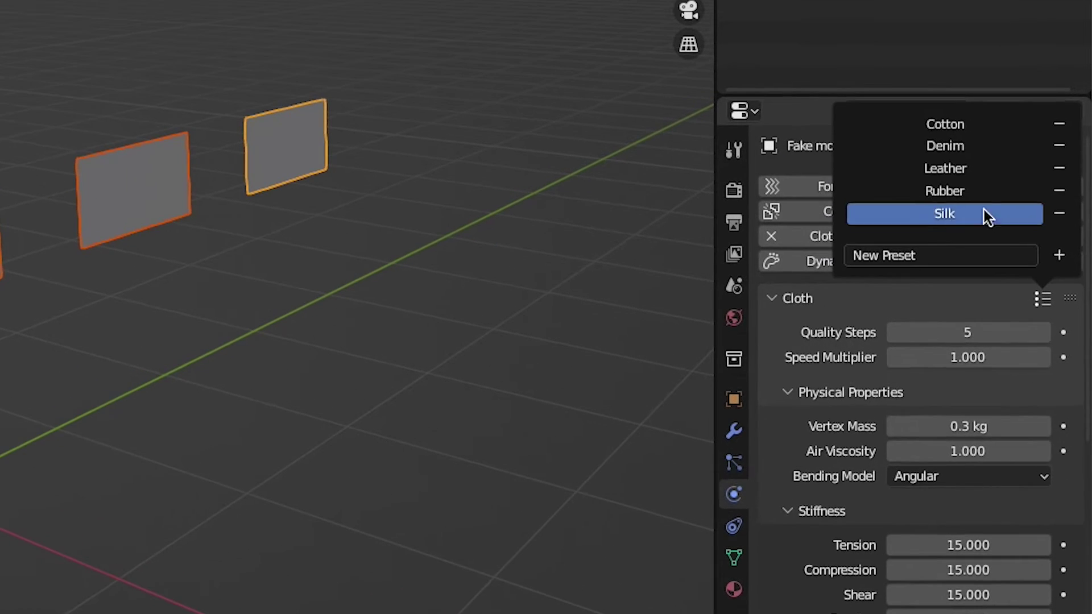
left_click(964, 131)
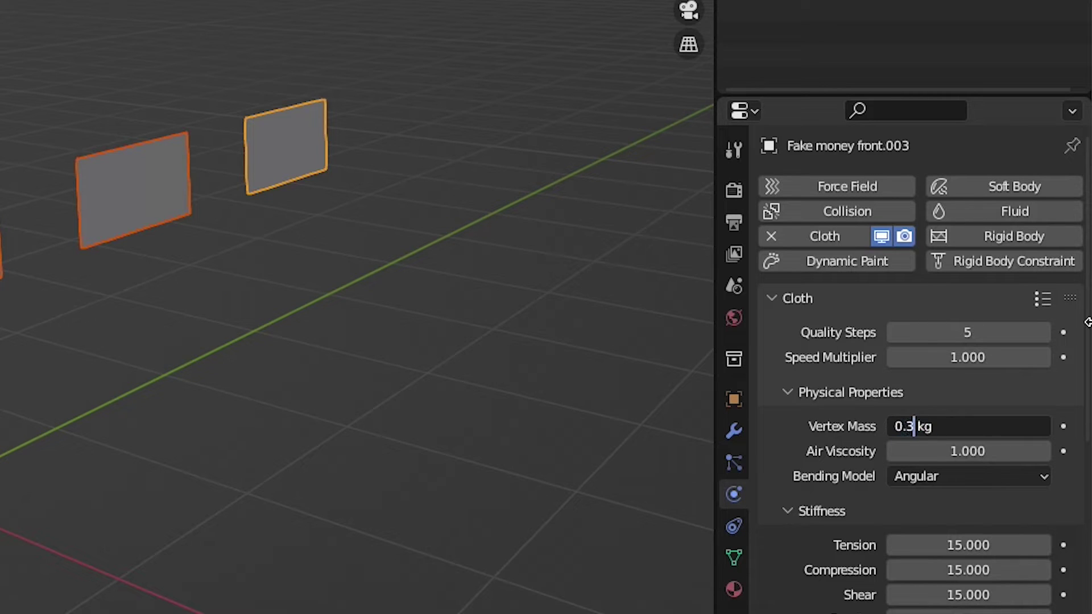
Set the bills' cloth vertex mass to 0.01 kg, bending model to Linear, and bending stiffness to about 137.9
left_click(974, 478)
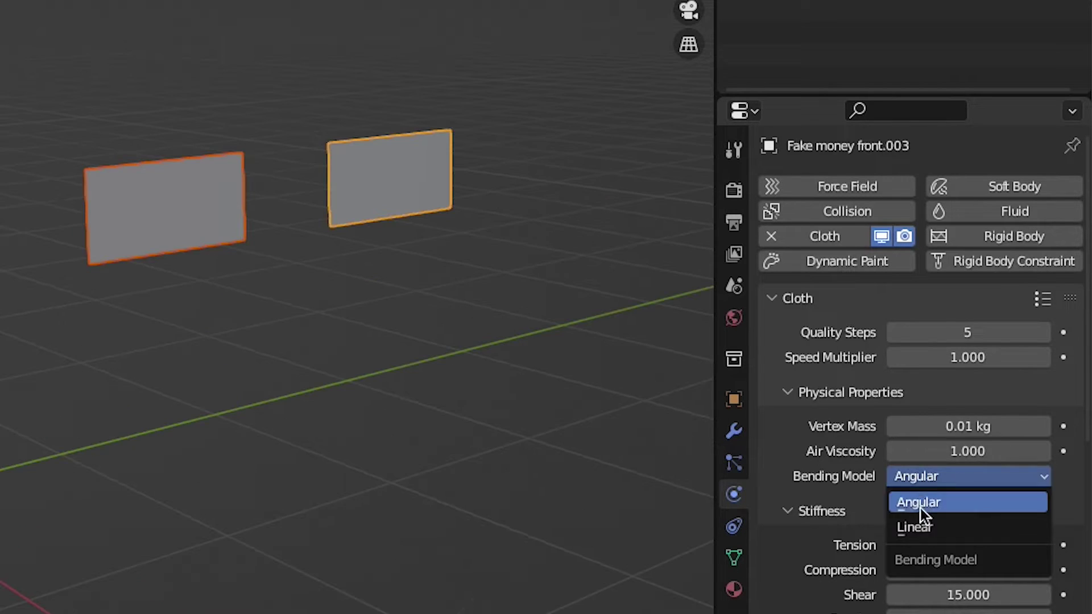
left_click(972, 524)
scroll(961, 540, "down", 5)
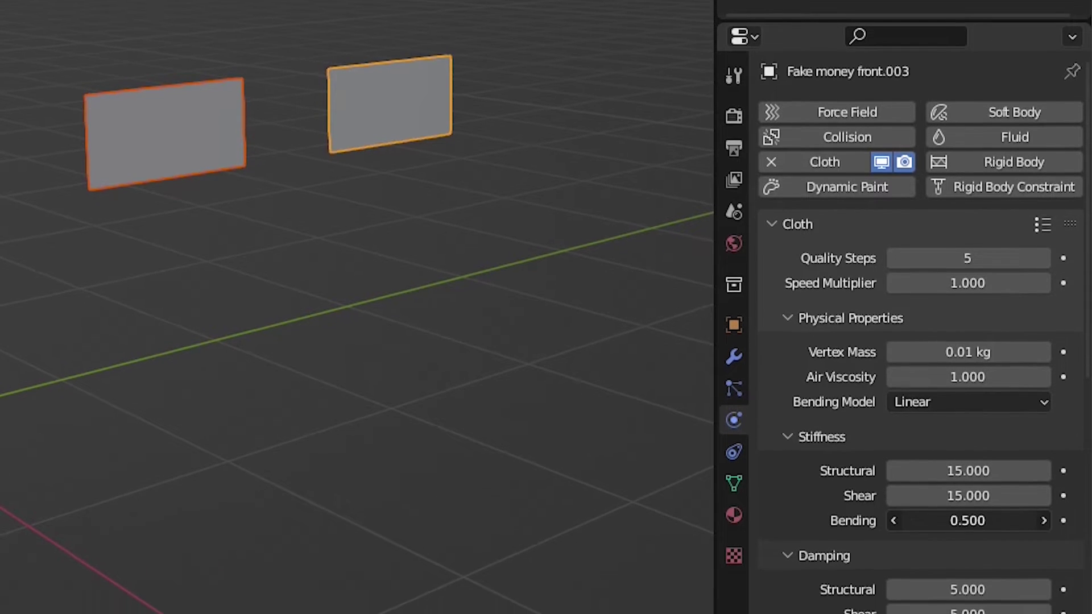
left_click_drag(946, 470, 946, 471)
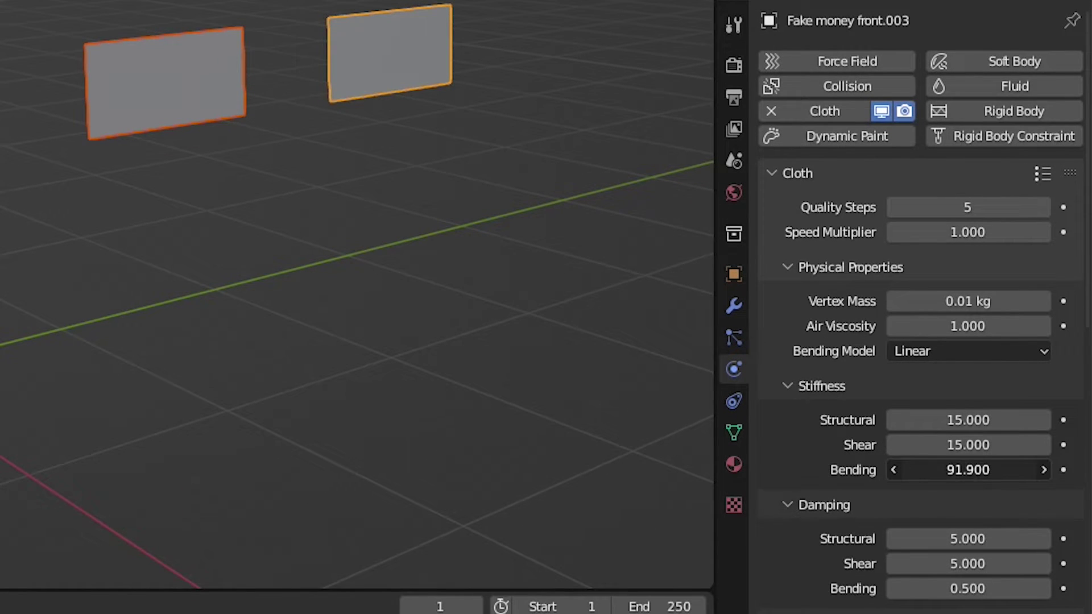
Enable Self Collisions for the cloth and set the self-collision distance to 0.001 m
scroll(790, 600, "down", 20)
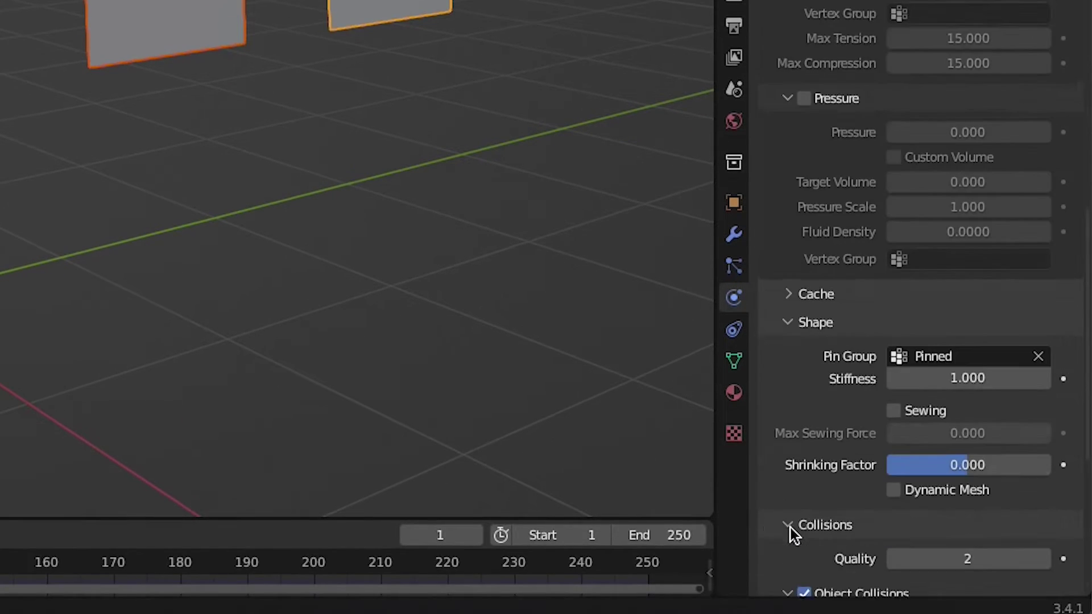
left_click(803, 479)
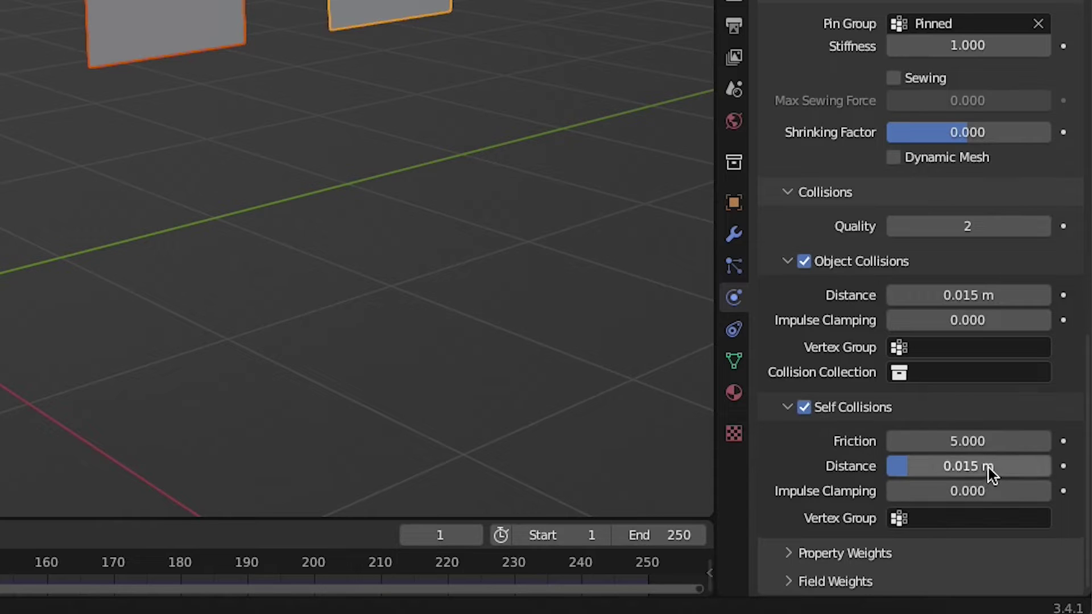
left_click_drag(988, 467, 922, 467)
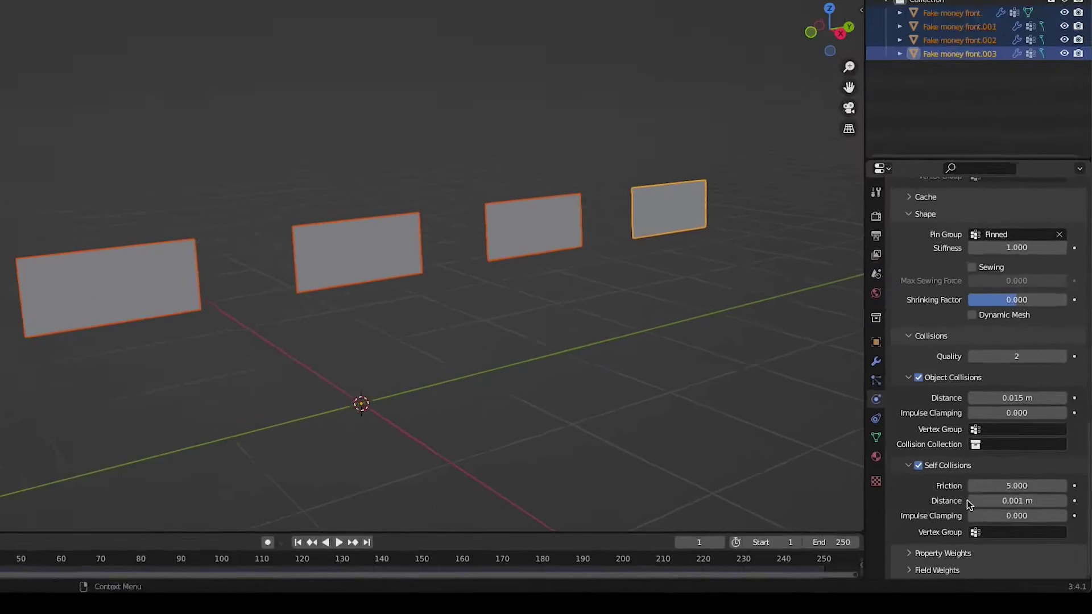
Copy the active bill's cloth modifier settings to the other selected bills
left_click_drag(784, 220, 424, 337)
left_click(172, 65)
mouse_move(212, 303)
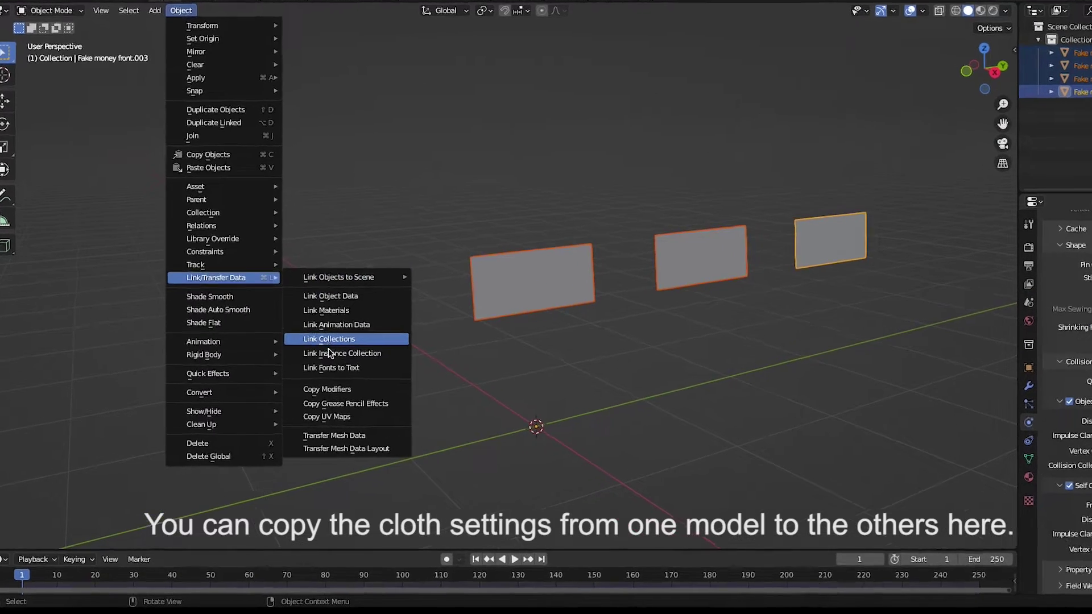
left_click(302, 396)
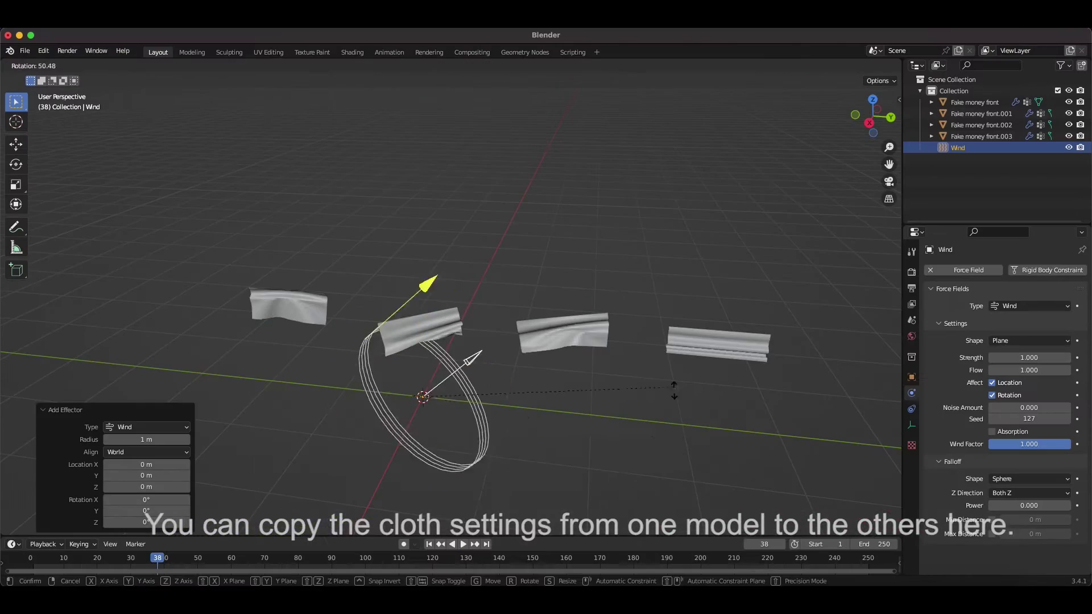
Move the wind force field beside the row of bills, rotate it toward them, and set its strength to 3000
key("g")
key("r")
left_click(1013, 357)
type("3")
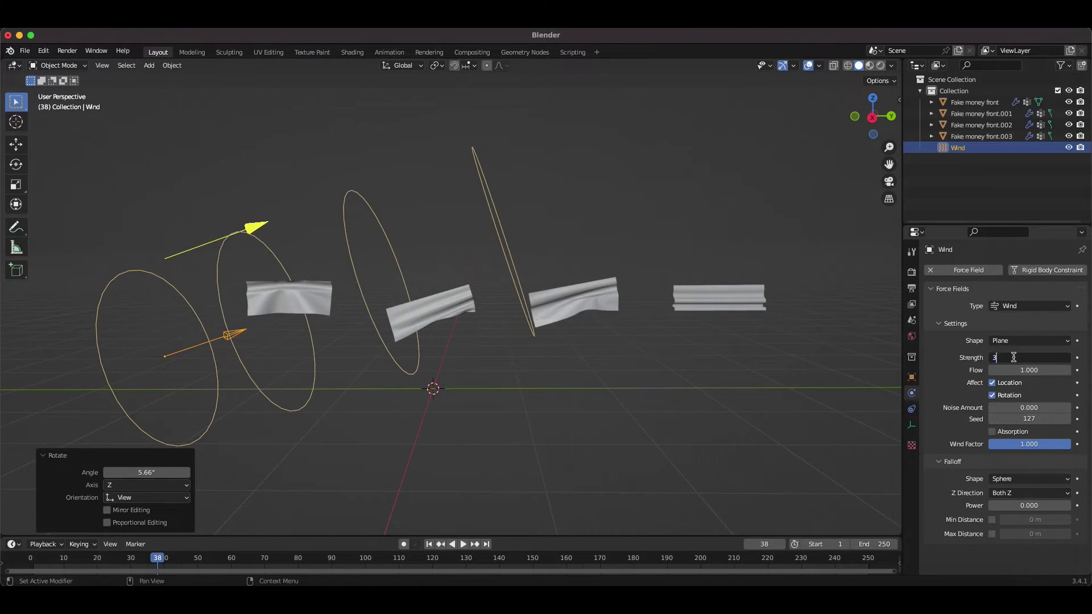
type("000")
key("Return")
Play the simulation from the first frame to check how the wind moves the bills, and stop it
key("shift+Left")
key("space")
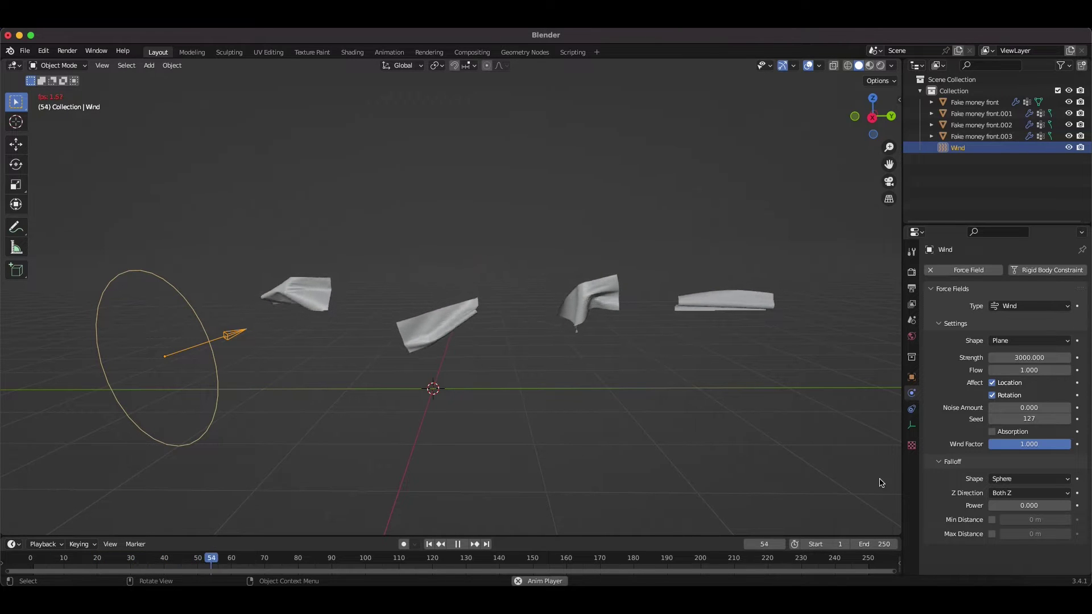
key("space")
Select all four bills and move them into a new collection named Money Instances
left_click(719, 301)
left_click_drag(814, 207, 289, 418)
key("m")
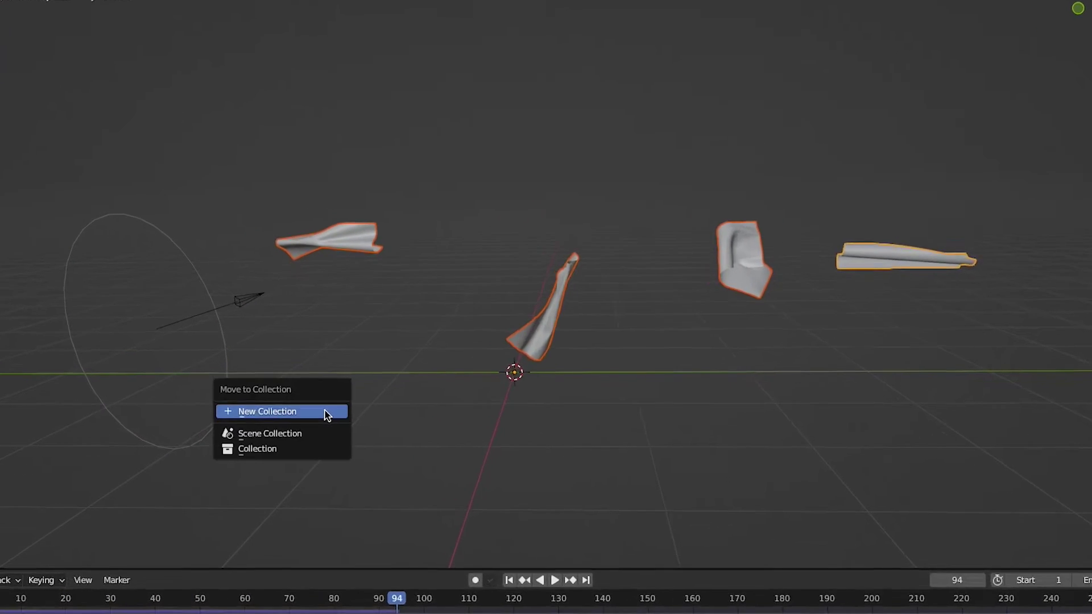
left_click(288, 418)
type("Money Instances")
left_click(418, 465)
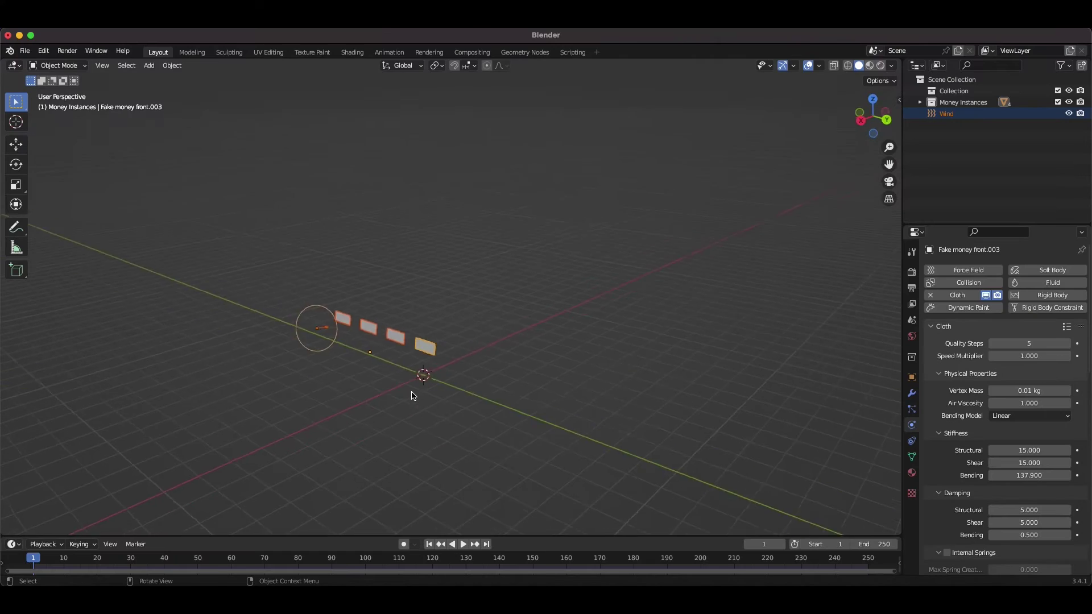
Move the bills and wind field aside and add a plane, scaled up about 5.5 times and raised above the origin
key("g")
key("shift+a")
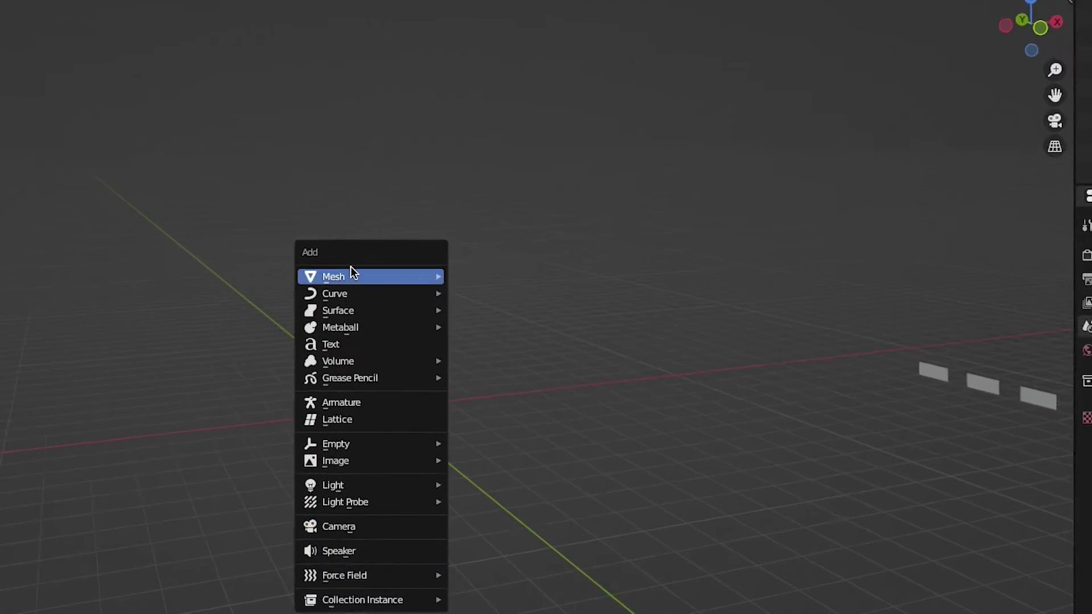
mouse_move(391, 291)
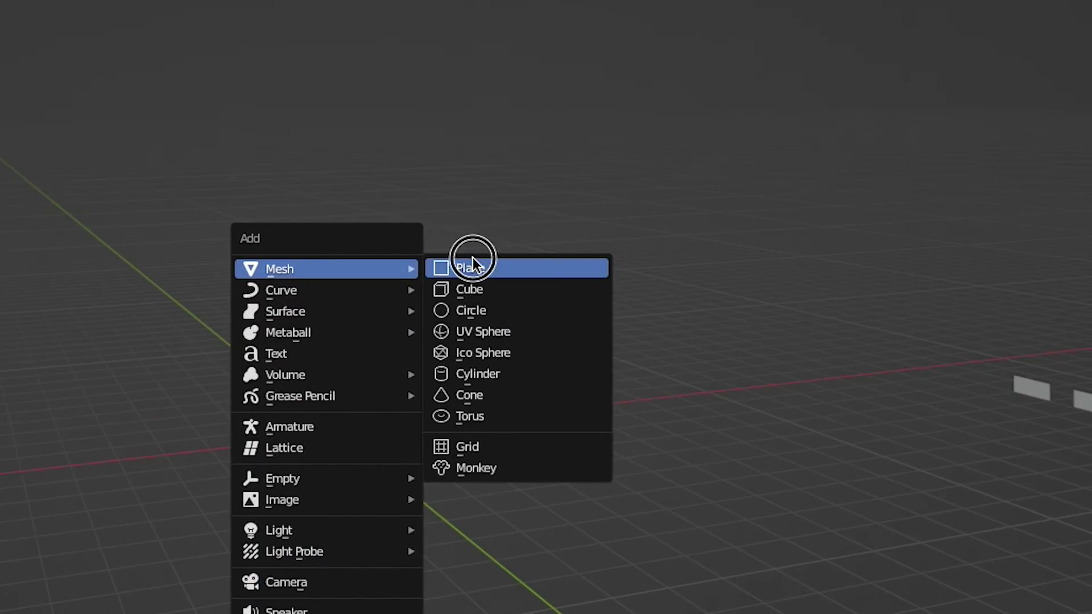
left_click(501, 291)
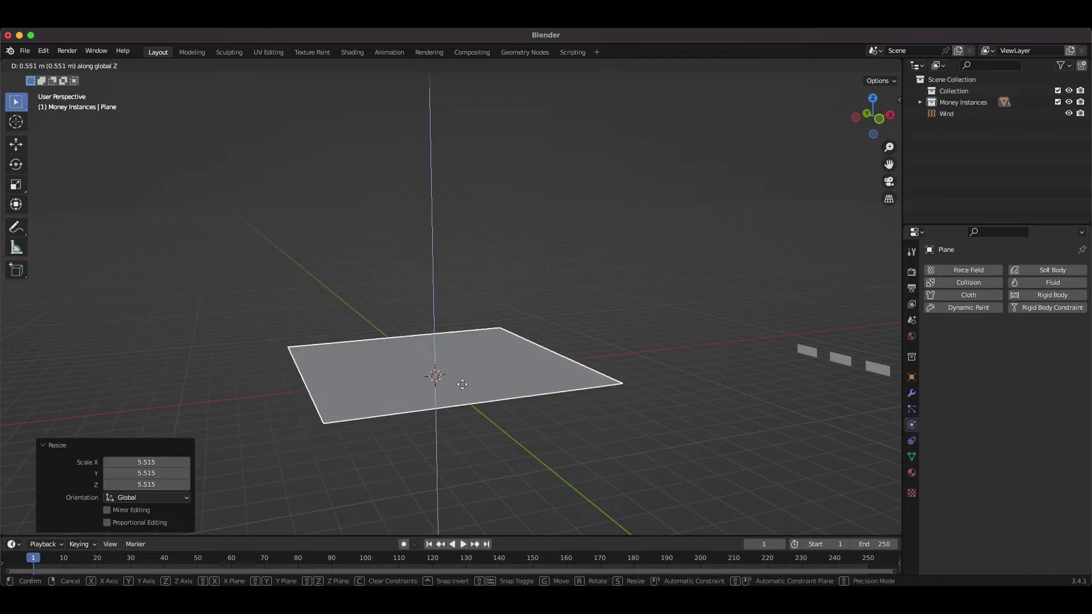
Move the plane into a new collection named Particle system
key("m")
left_click(403, 269)
type("Particle")
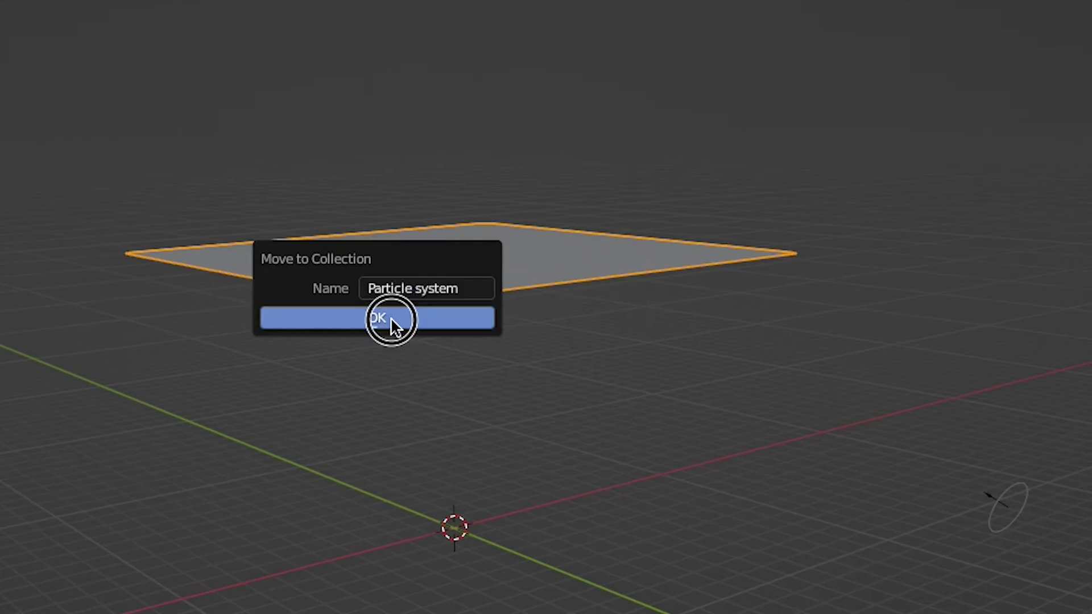
type(" system")
key("Return")
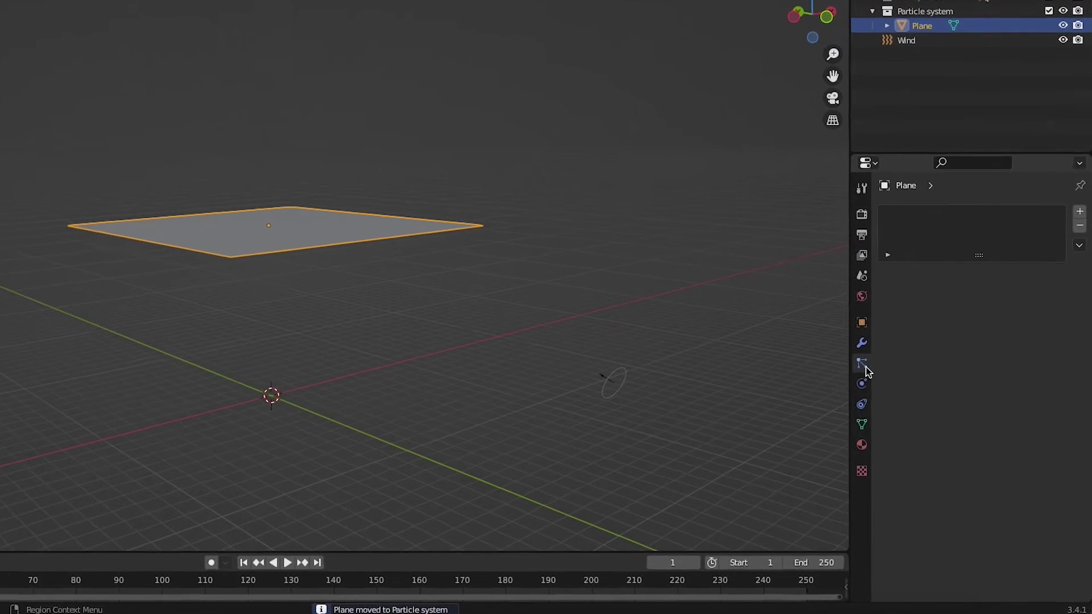
Add a particle system with a lifetime of 250 to the plane and limit its effector collection to Particle system
left_click(1079, 211)
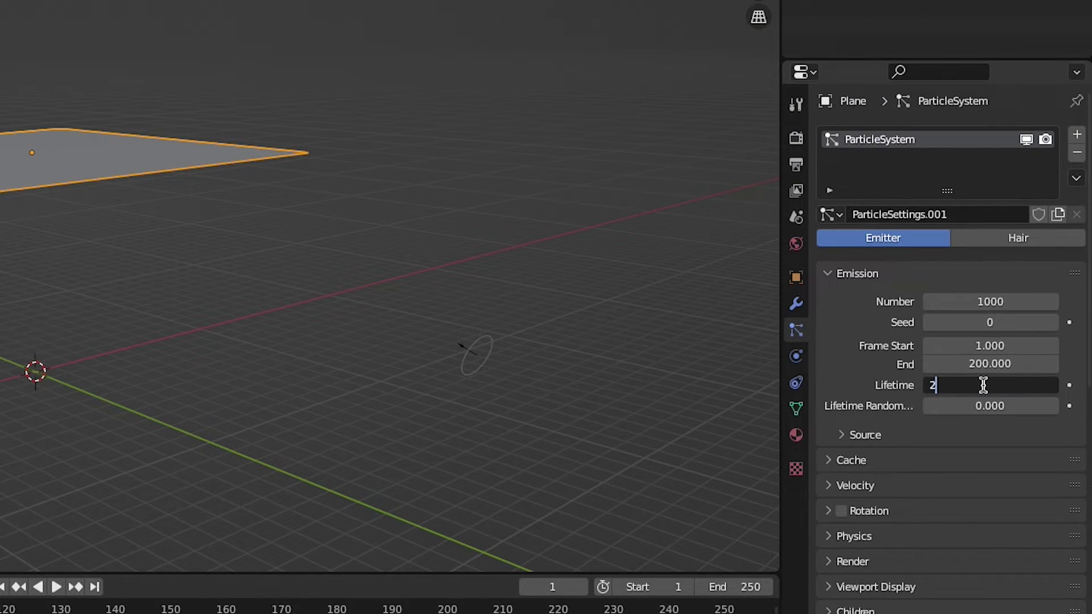
scroll(842, 540, "down", 5)
left_click(829, 525)
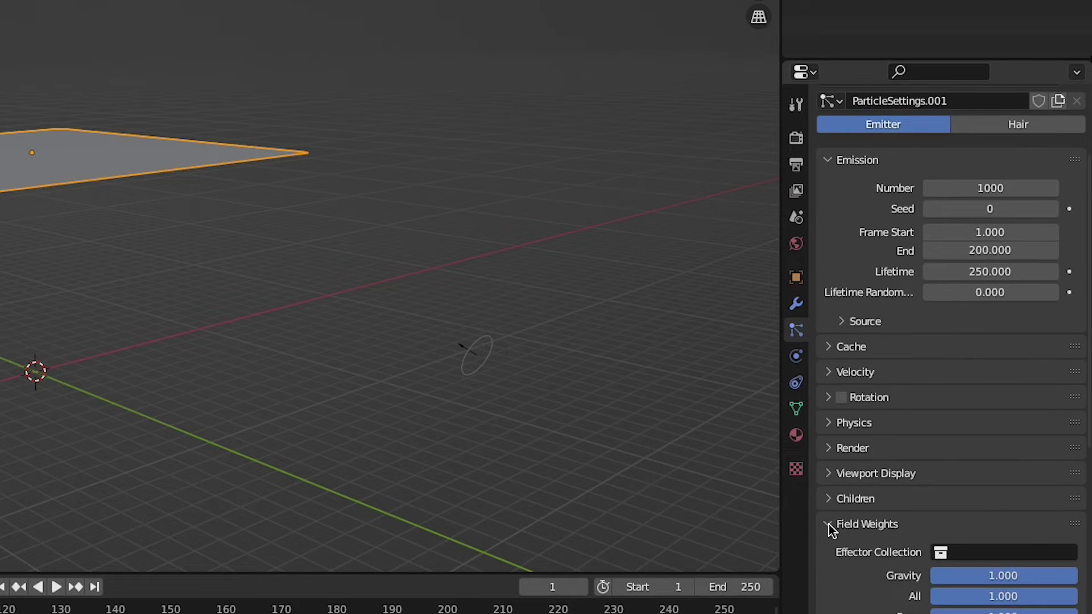
scroll(830, 529, "down", 9)
left_click(954, 316)
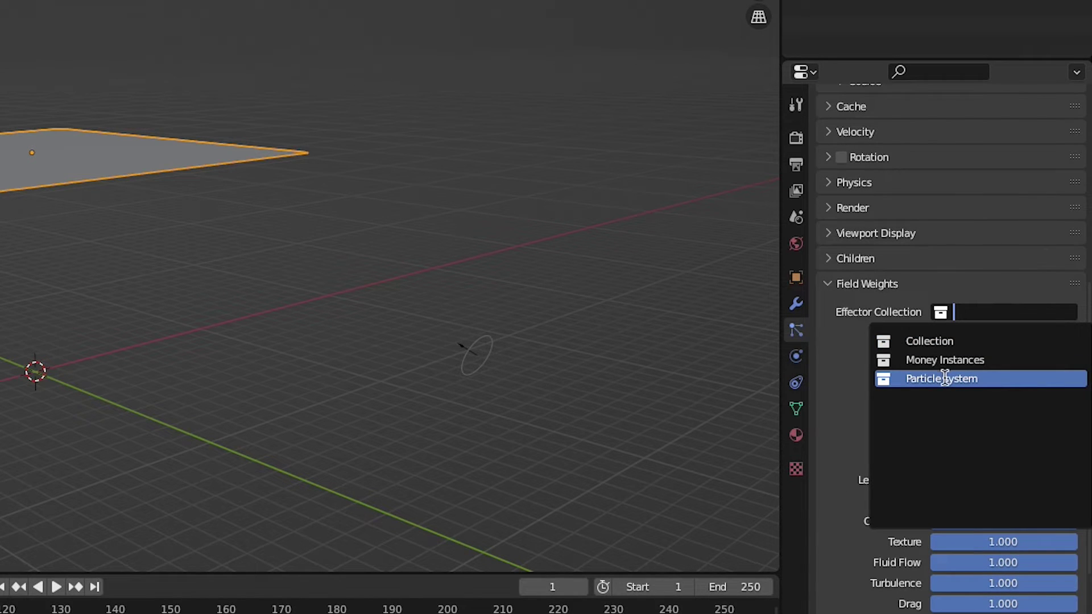
left_click(947, 379)
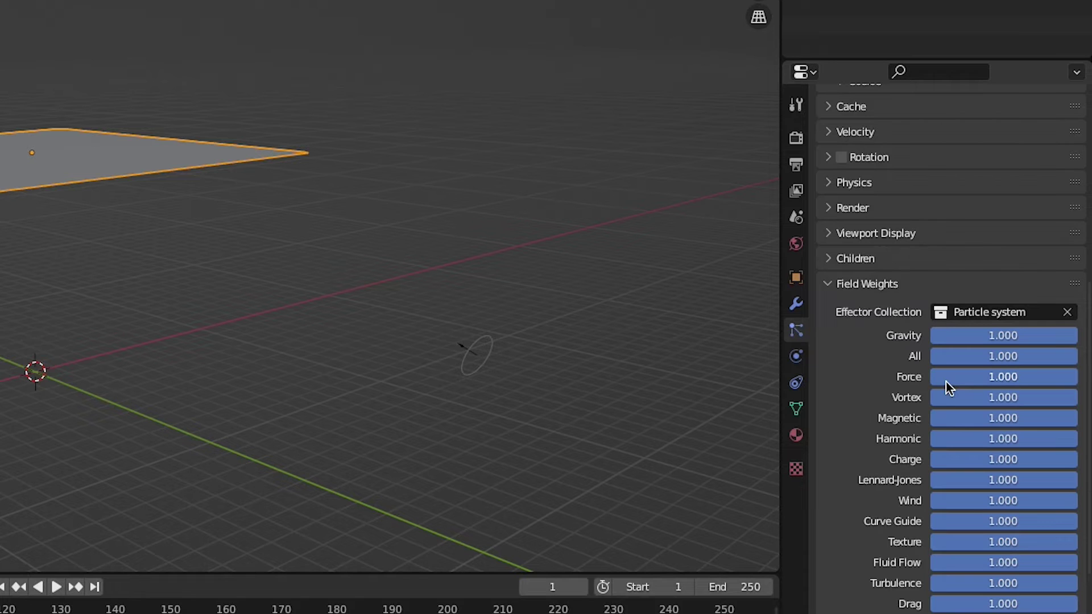
Set the particles' normal velocity to 0 m/s
scroll(931, 203, "up", 12)
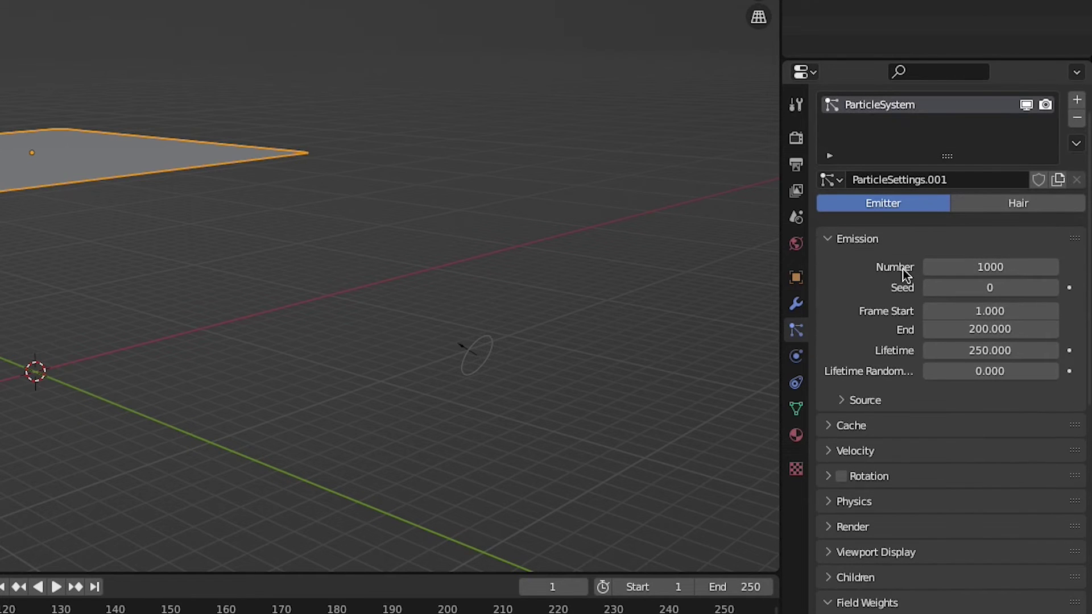
left_click(829, 452)
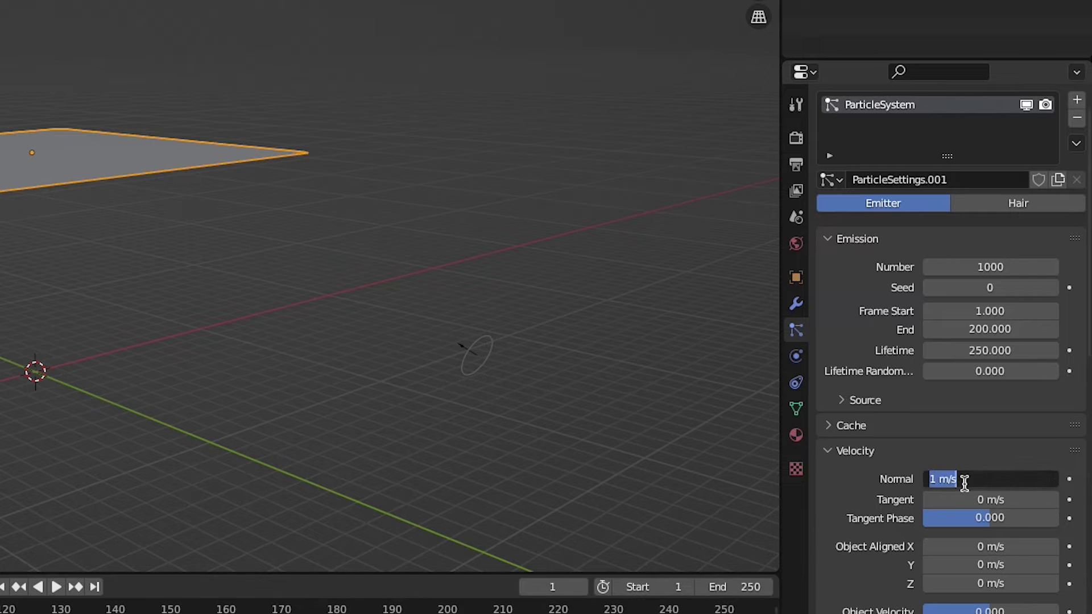
key("Return")
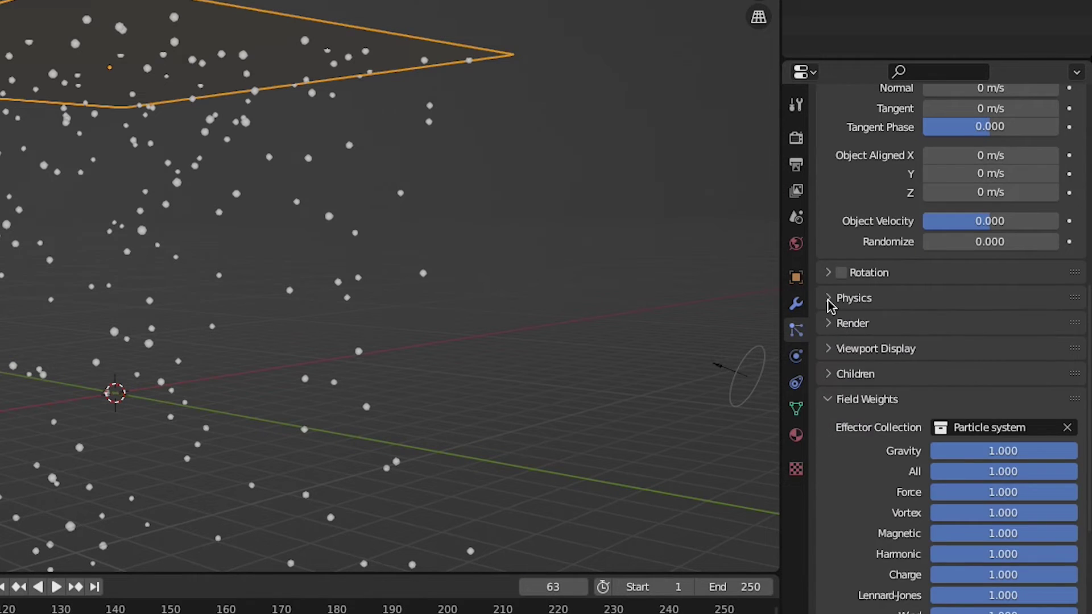
Set the particles' Brownian force to about 16.6, drag to 0.02 and damp to 0.01, and replay the simulation
left_click(829, 298)
left_click_drag(989, 427, 1052, 427)
key("shift+Left")
key("space")
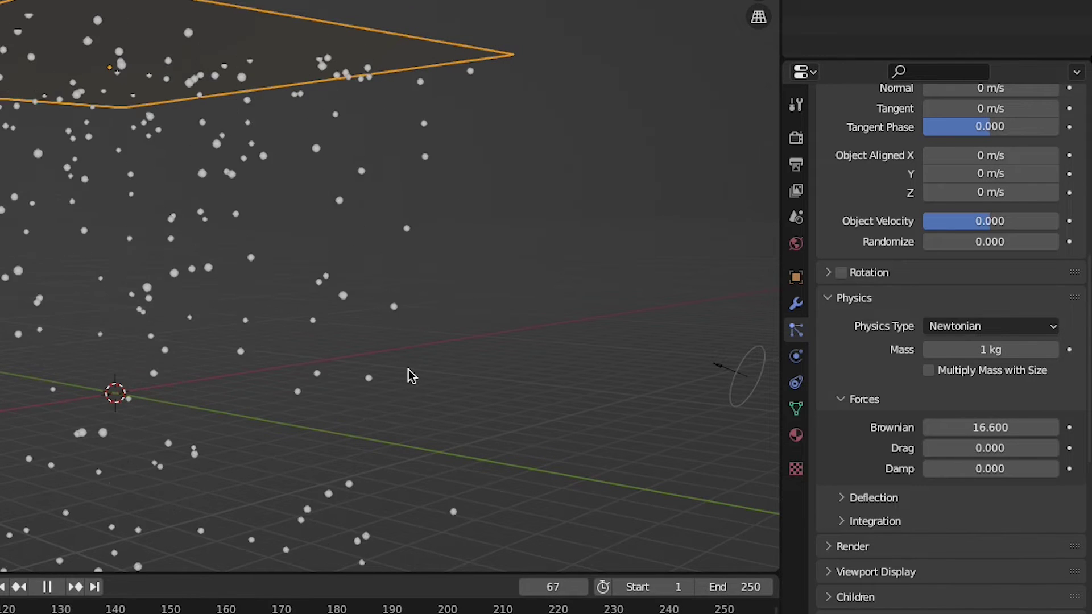
key("space")
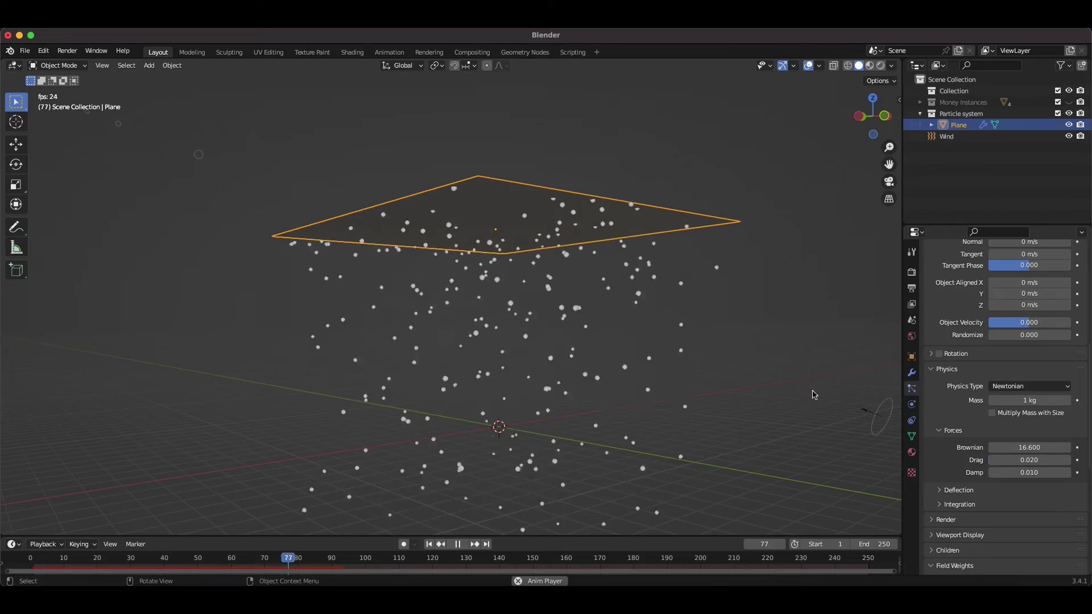
key("space")
Add a Turbulence force field to the Particle system collection, place it beside the emitter plane, and increase its strength
key("alt+a")
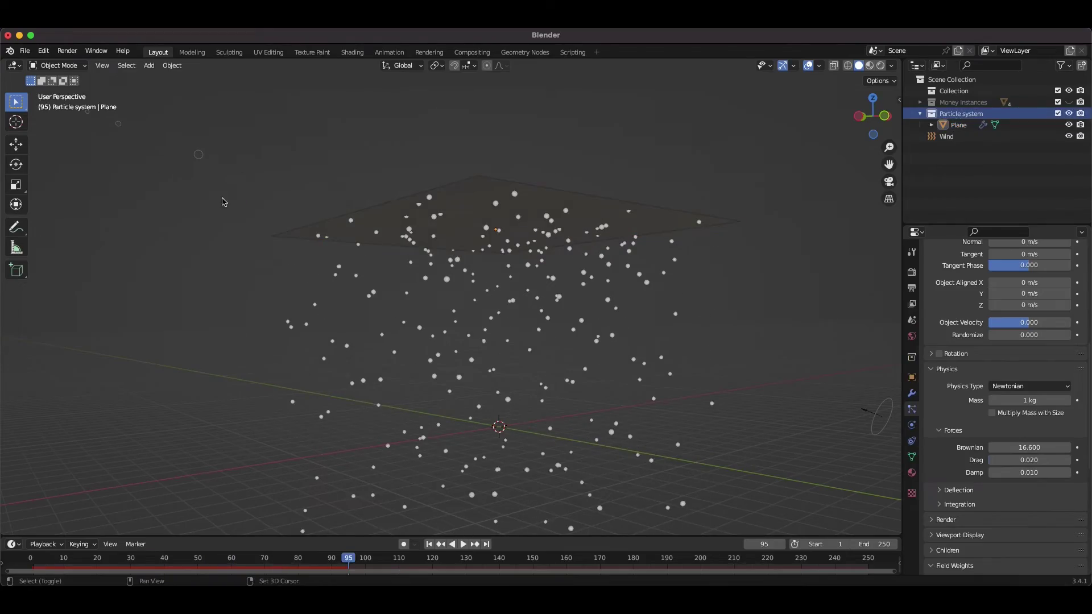
key("shift+a")
mouse_move(173, 399)
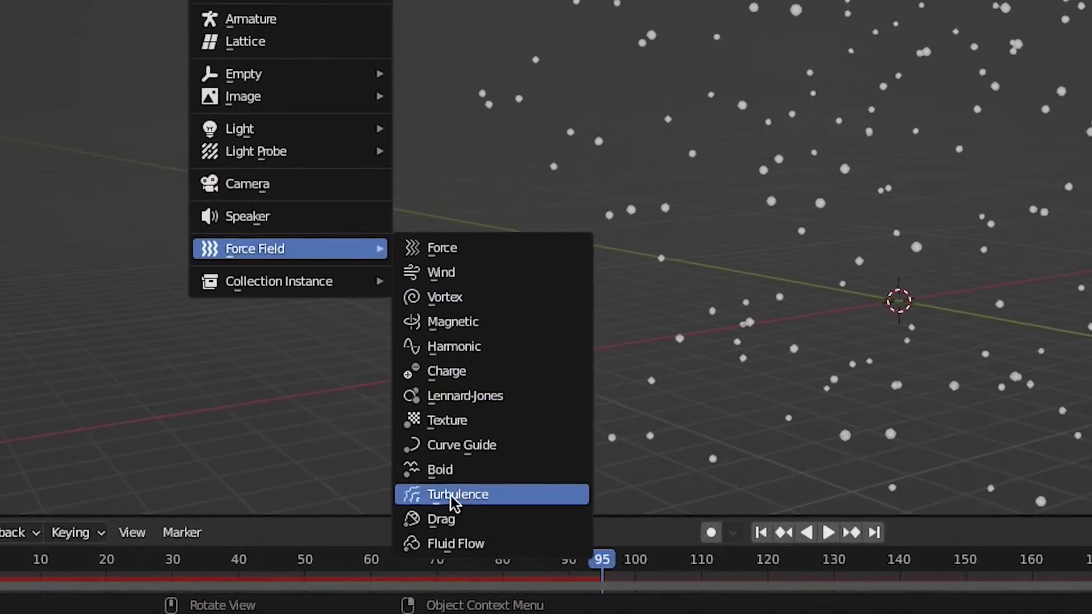
left_click(453, 494)
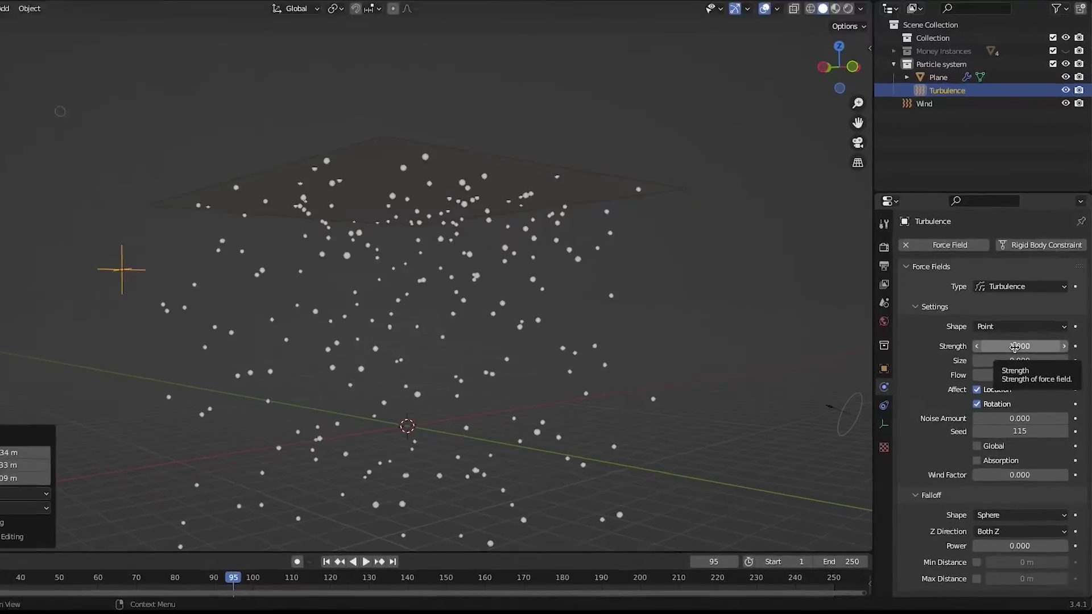
left_click_drag(1012, 344, 1024, 343)
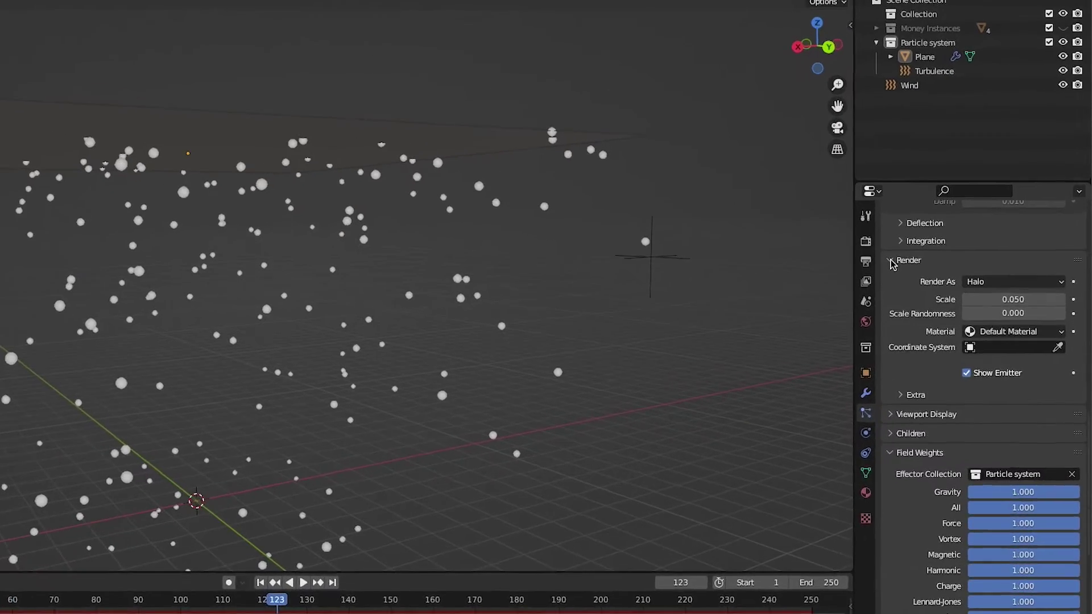
Render the plane's particles as the Money Instances collection at scale 1
left_click(990, 281)
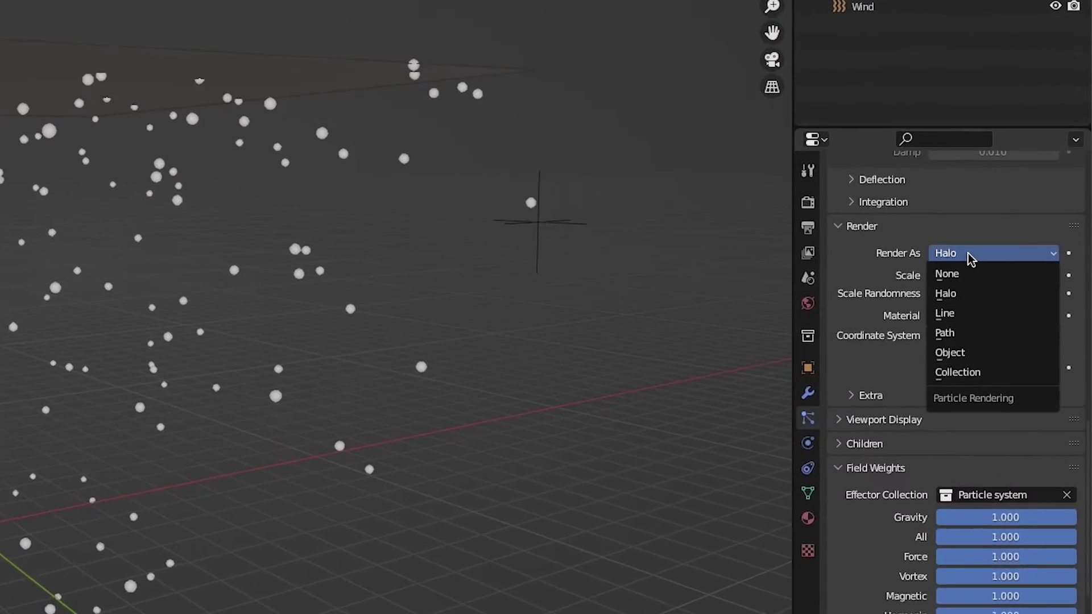
left_click(979, 369)
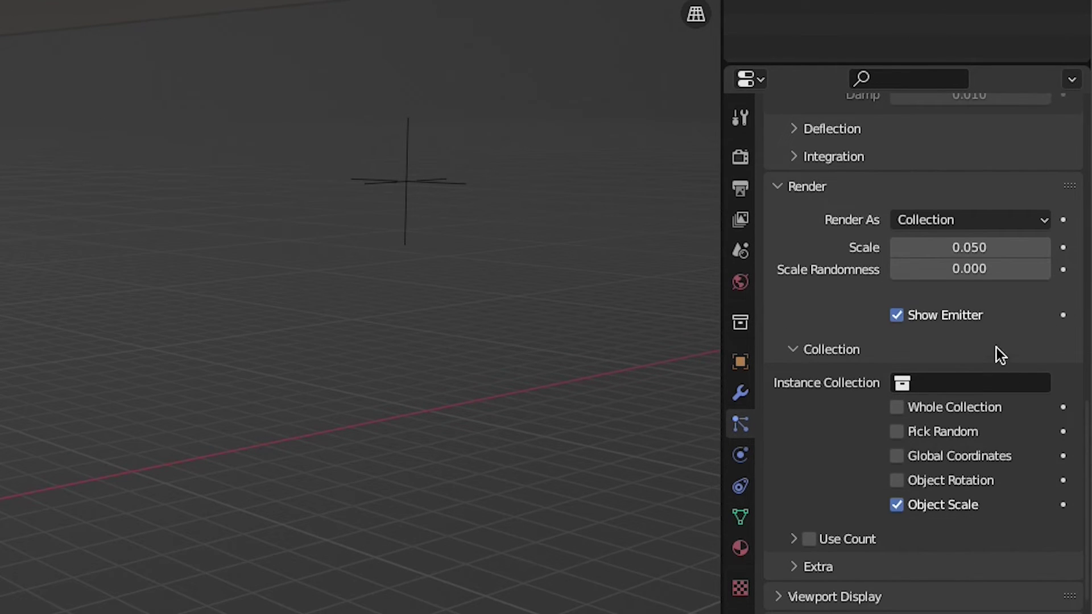
left_click(946, 384)
left_click(946, 440)
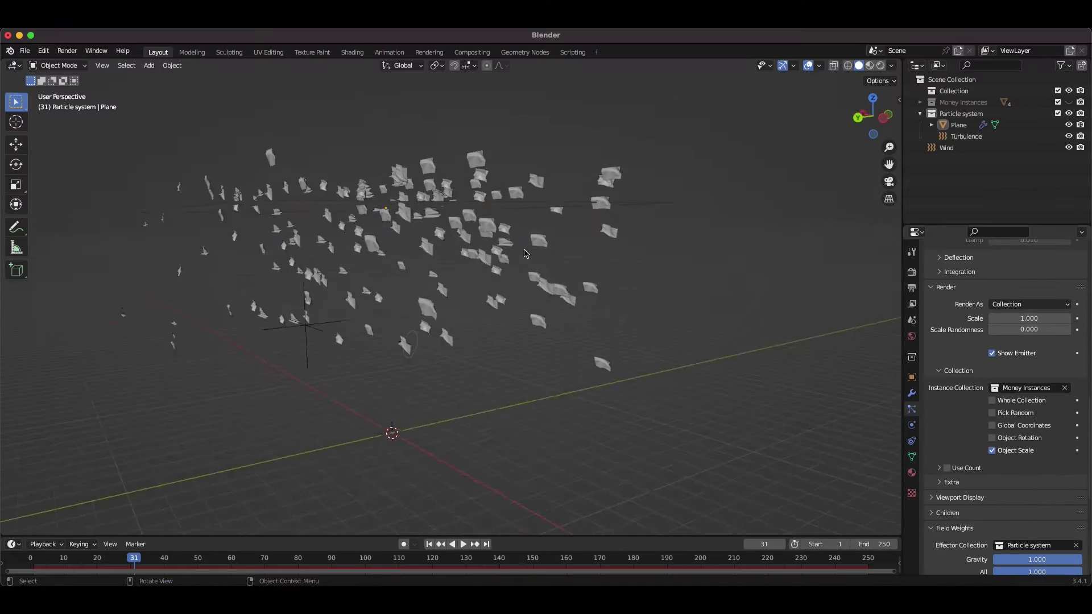
Enable dynamic particle rotation with randomize 1, phase 1 and randomize phase 2, and open the angular velocity amount for editing
scroll(977, 462, "up", 8)
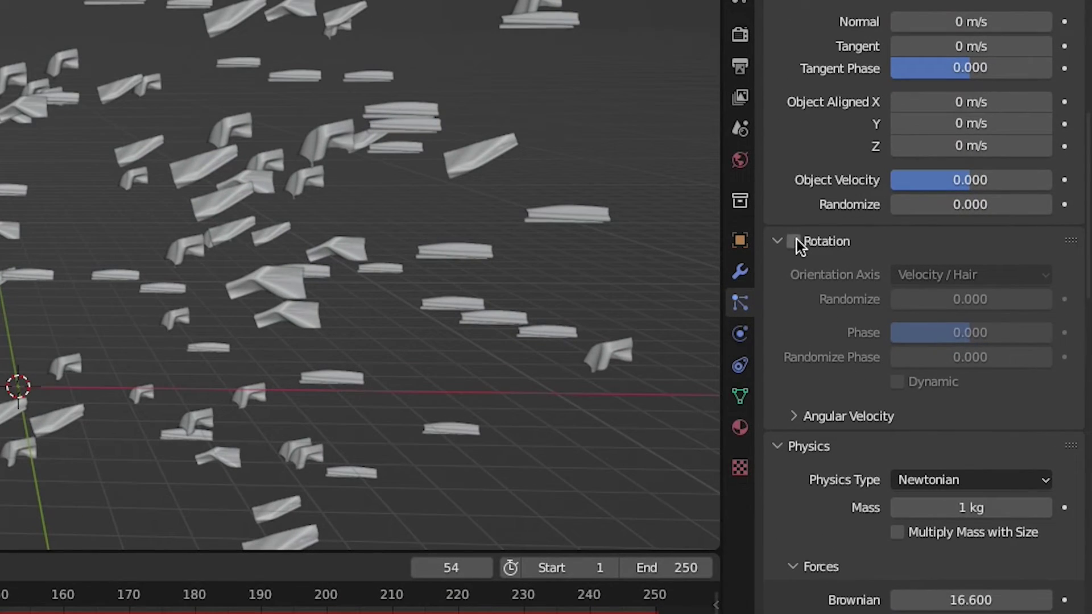
left_click(794, 242)
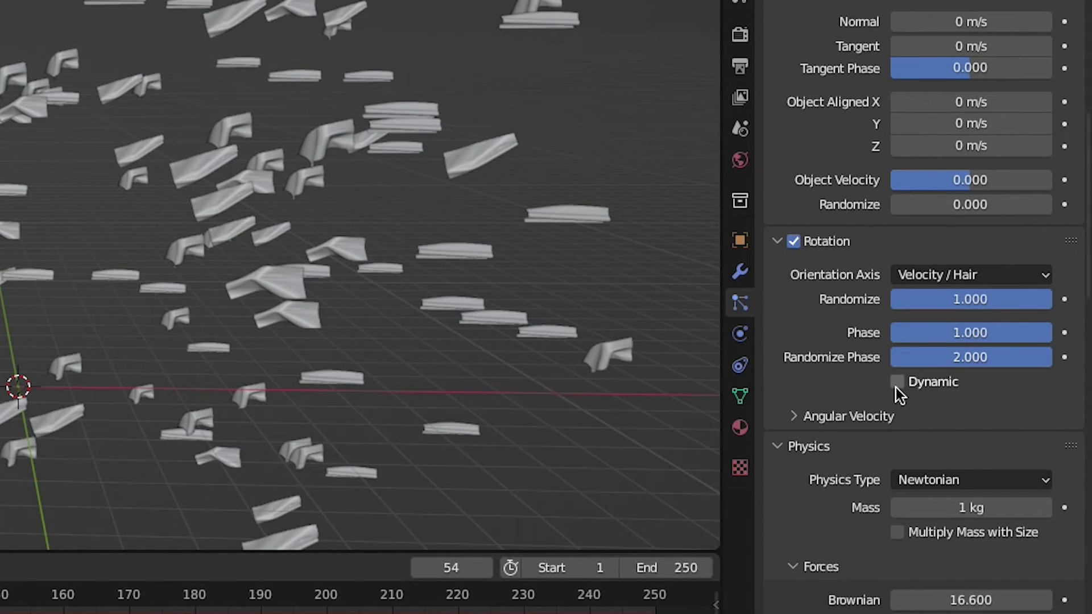
left_click(792, 418)
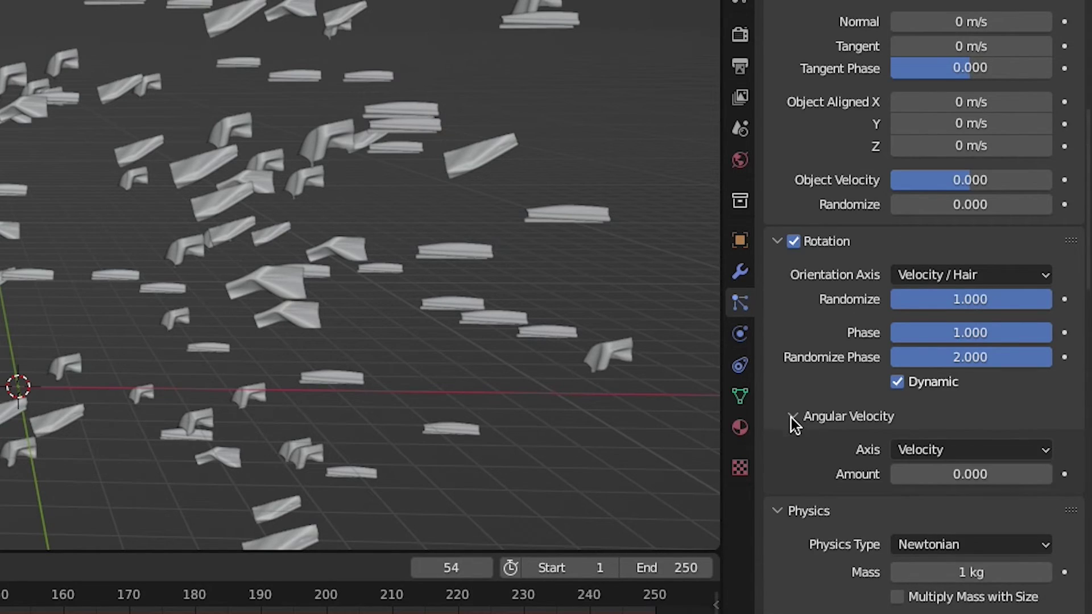
left_click(930, 475)
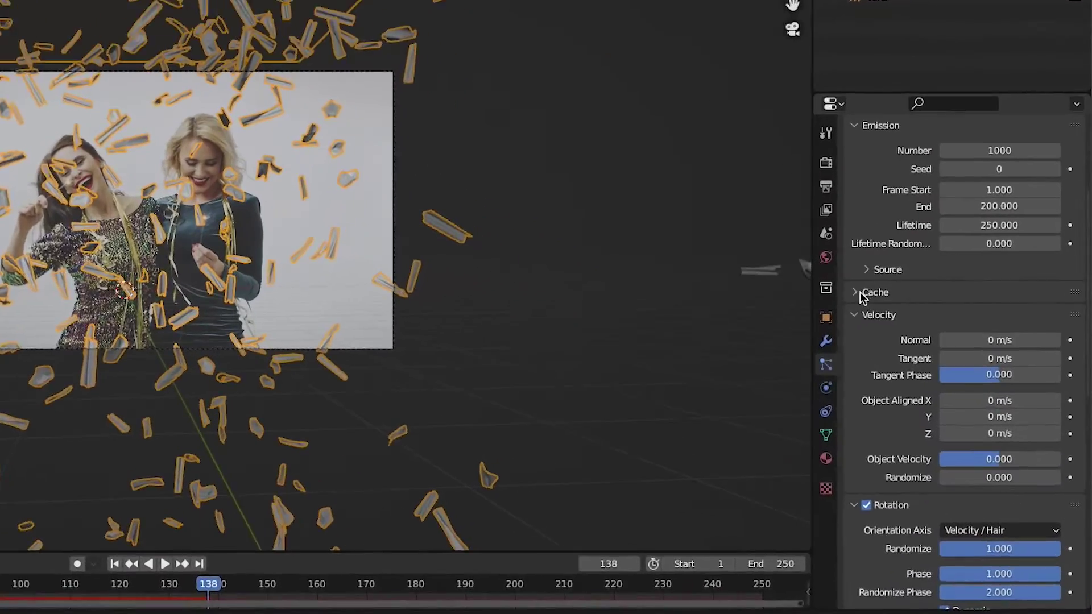
Bake the particle system's cache for the falling money
left_click(862, 292)
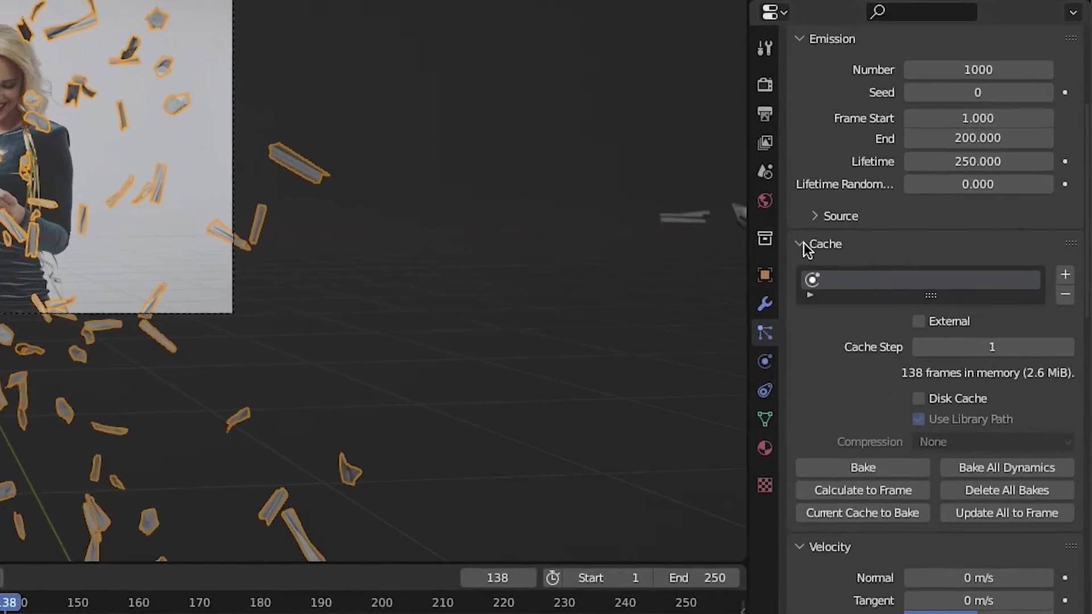
left_click(968, 331)
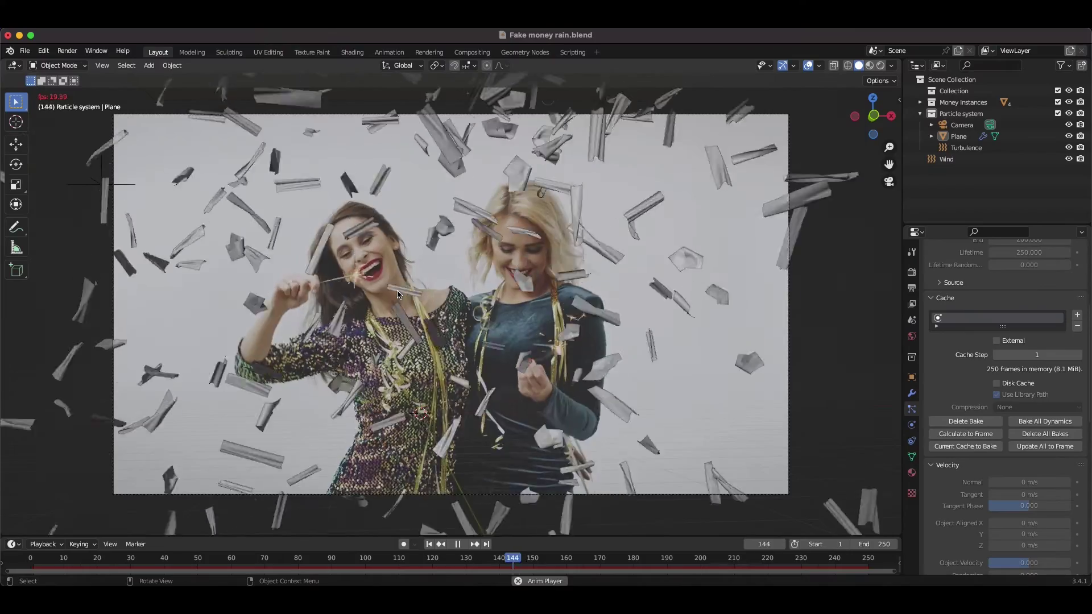